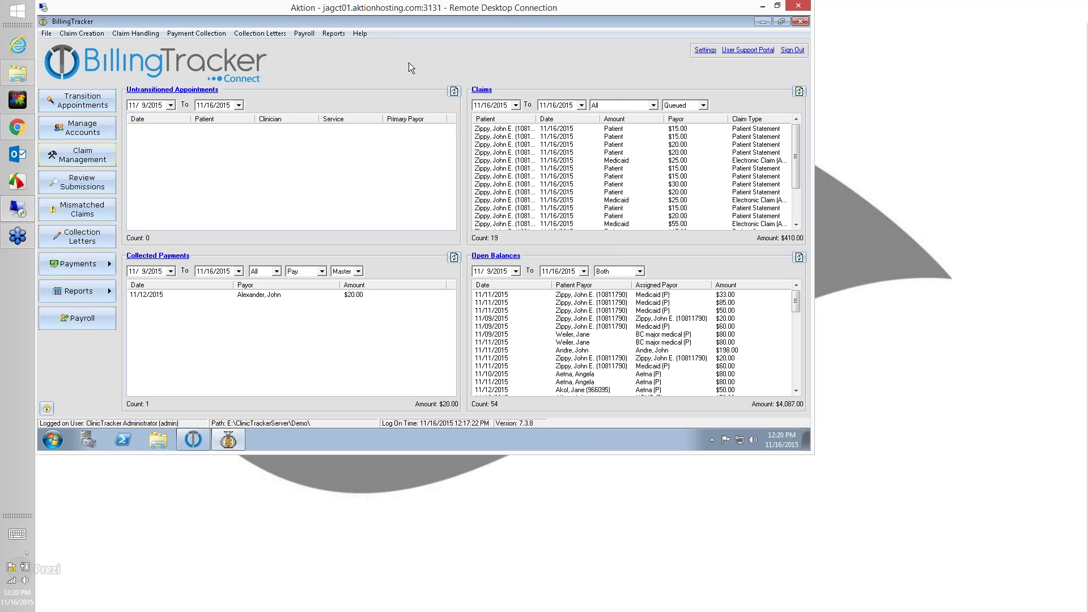
# Return to ClinicTracker and copy the patient's earlier Consultation appointment in Patient Contacts
pyautogui.click(791, 51)
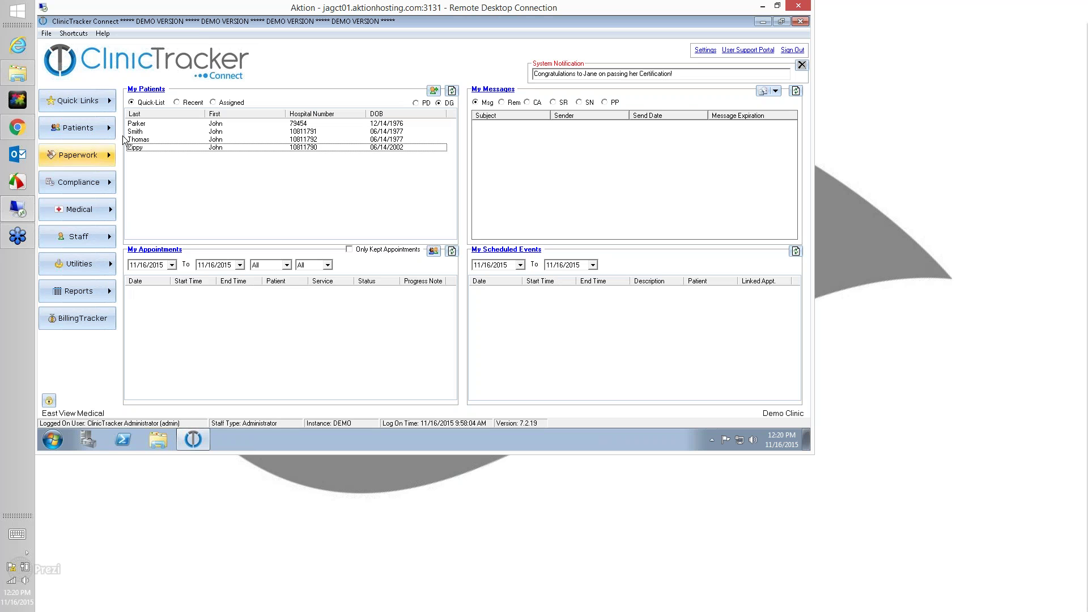
pyautogui.rightClick(137, 149)
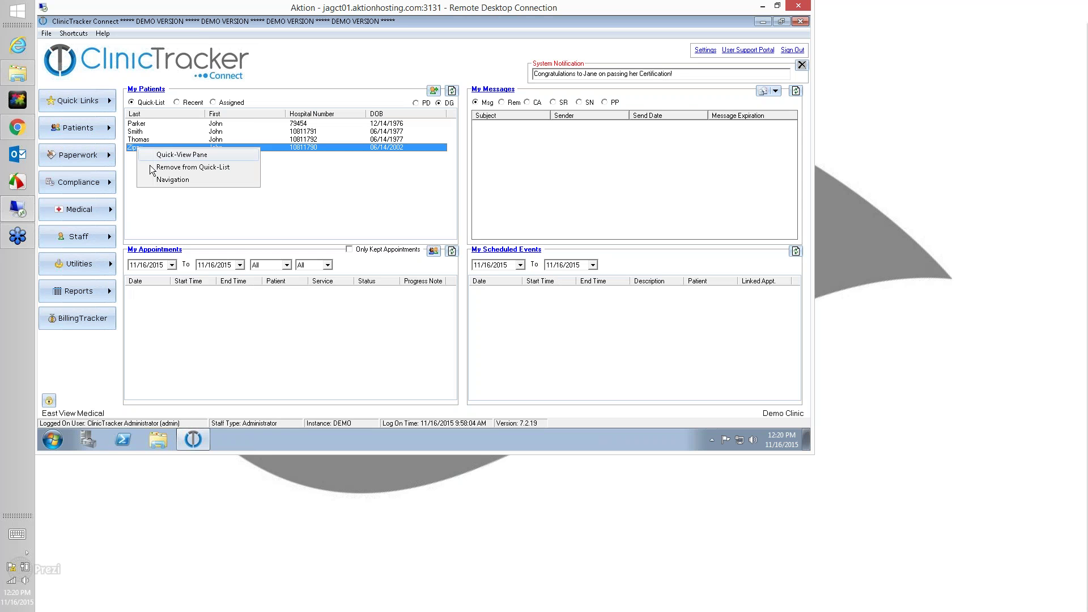
pyautogui.click(171, 183)
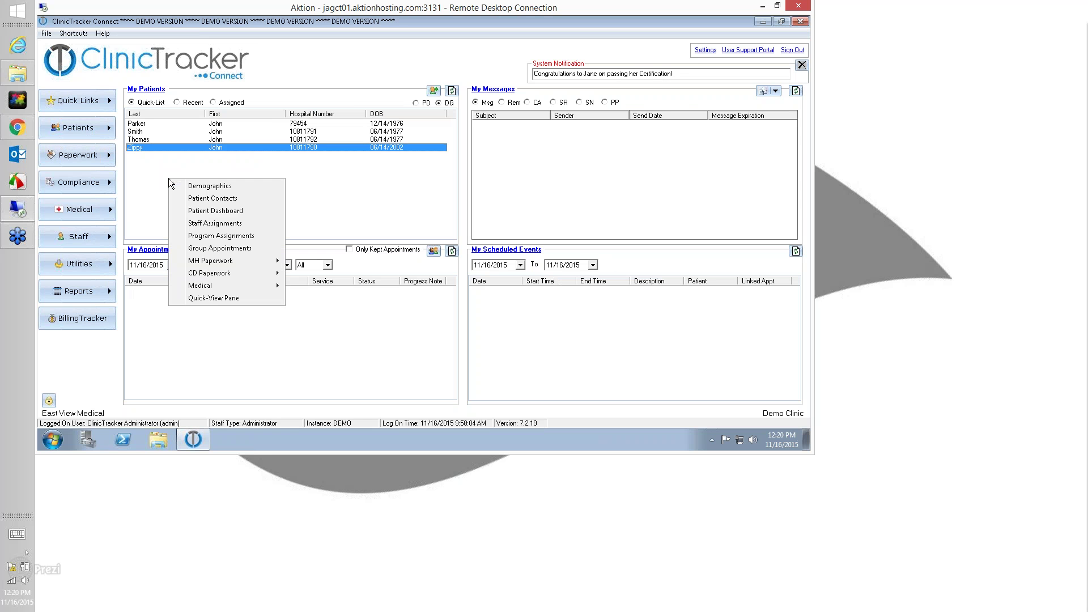
pyautogui.click(192, 198)
pyautogui.click(275, 314)
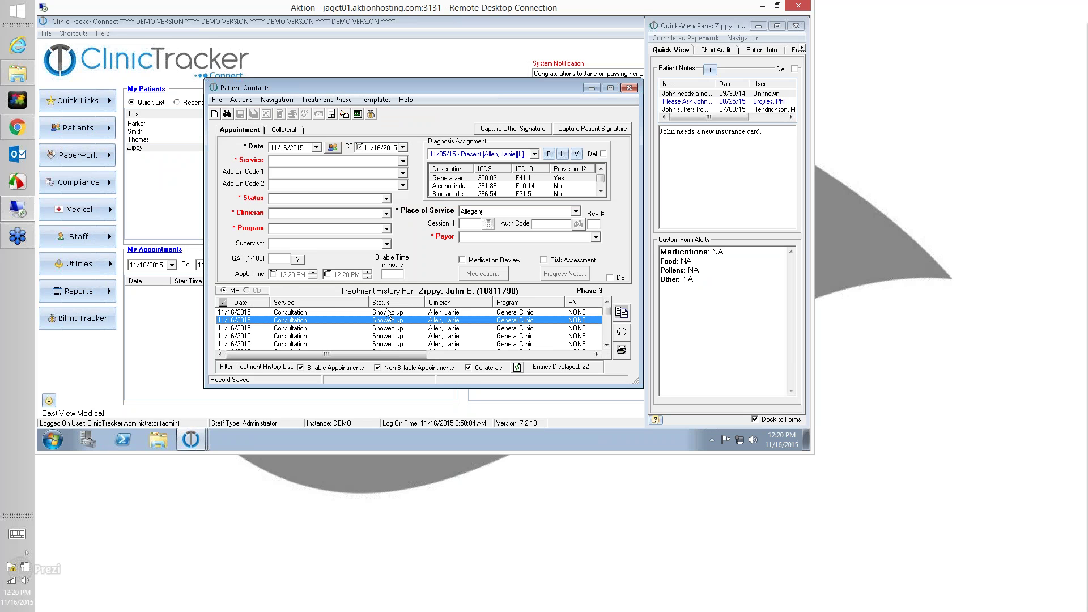
pyautogui.click(620, 313)
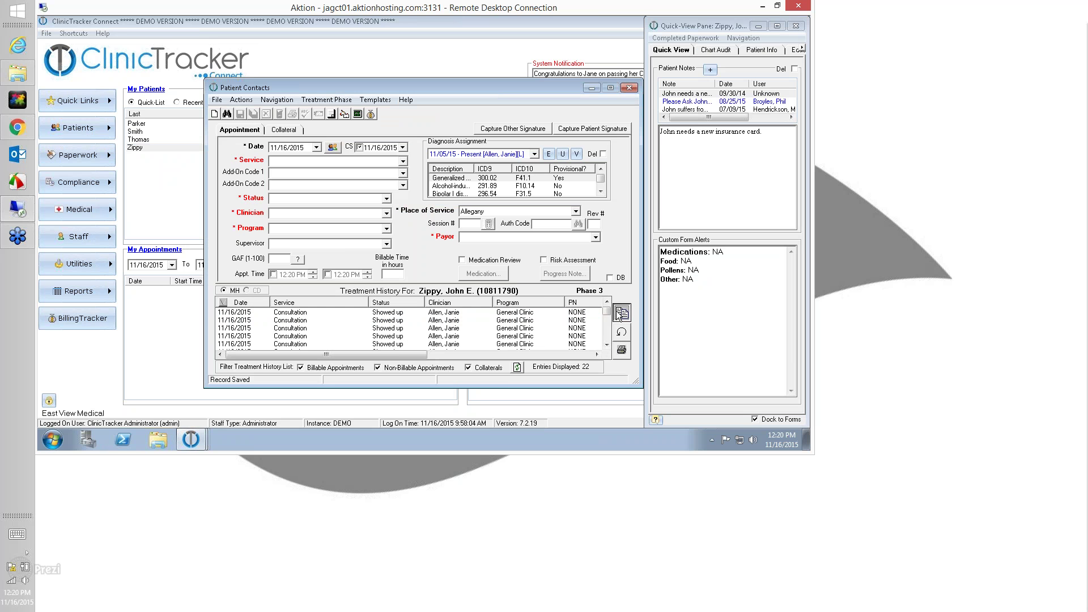
# Bill the copied appointment to * SELF *, save it without an authorization code, and open BillingTracker
pyautogui.click(481, 238)
pyautogui.click(475, 270)
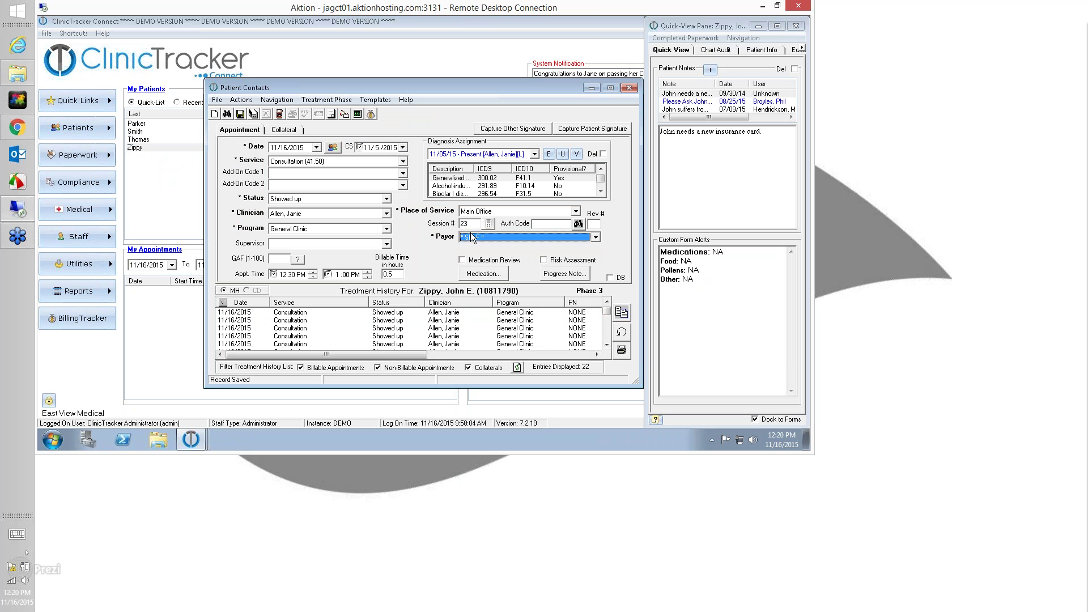
pyautogui.click(239, 114)
pyautogui.click(415, 271)
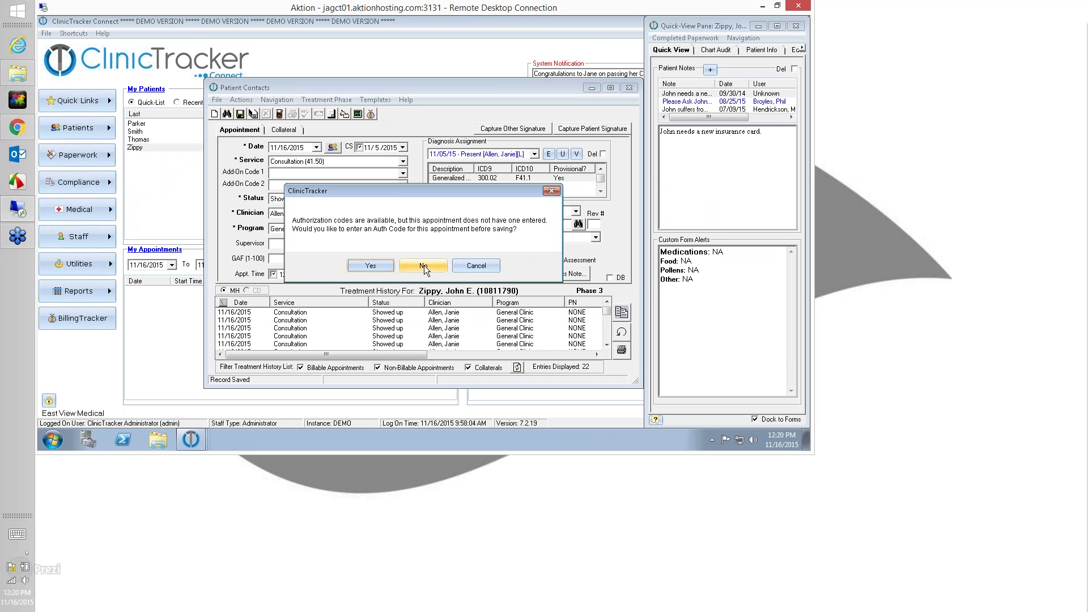
pyautogui.click(423, 267)
pyautogui.click(629, 88)
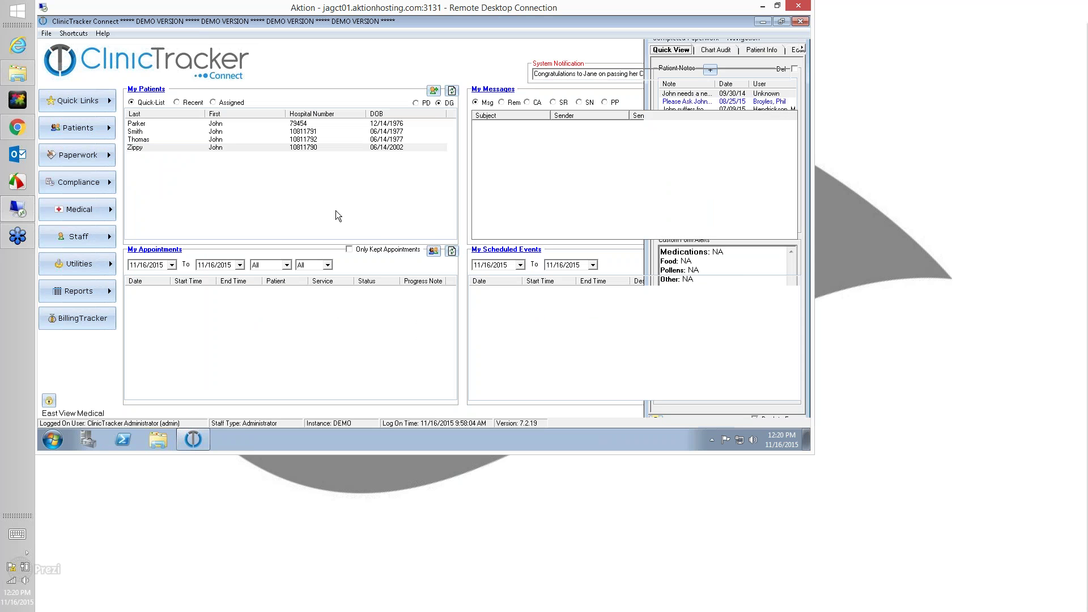
pyautogui.click(112, 323)
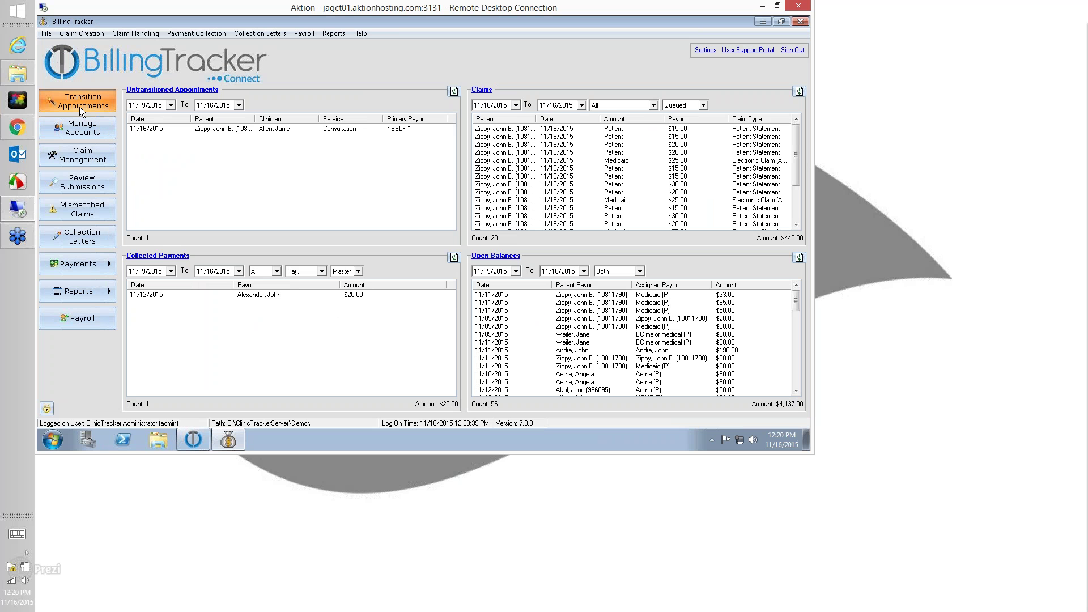
# Transition the self-pay appointment into a $50 patient-statement claim and review the transition log
pyautogui.click(80, 105)
pyautogui.doubleClick(294, 190)
pyautogui.click(369, 265)
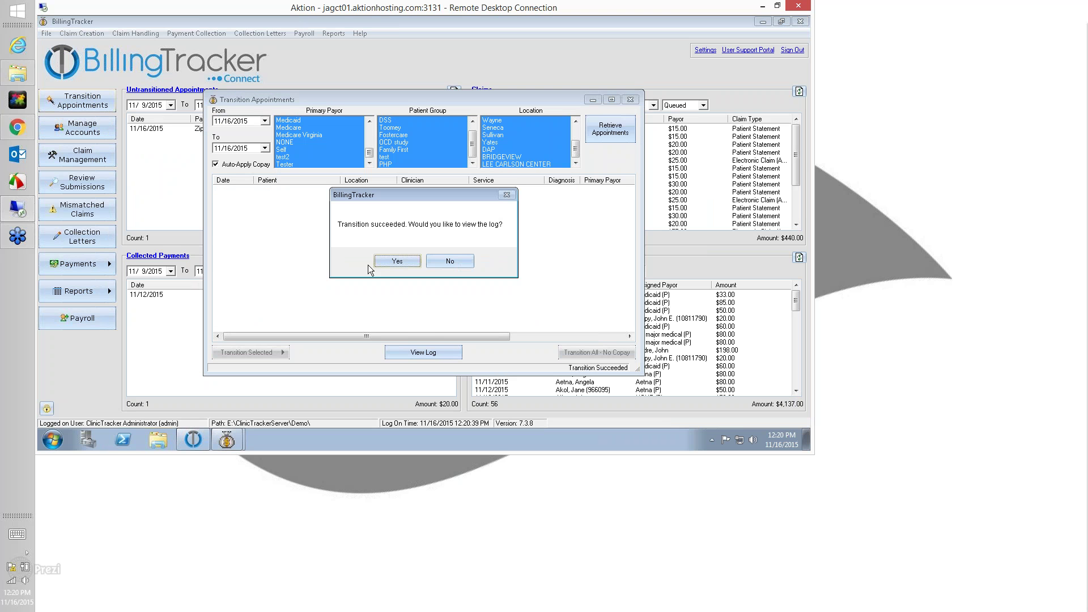
pyautogui.click(410, 264)
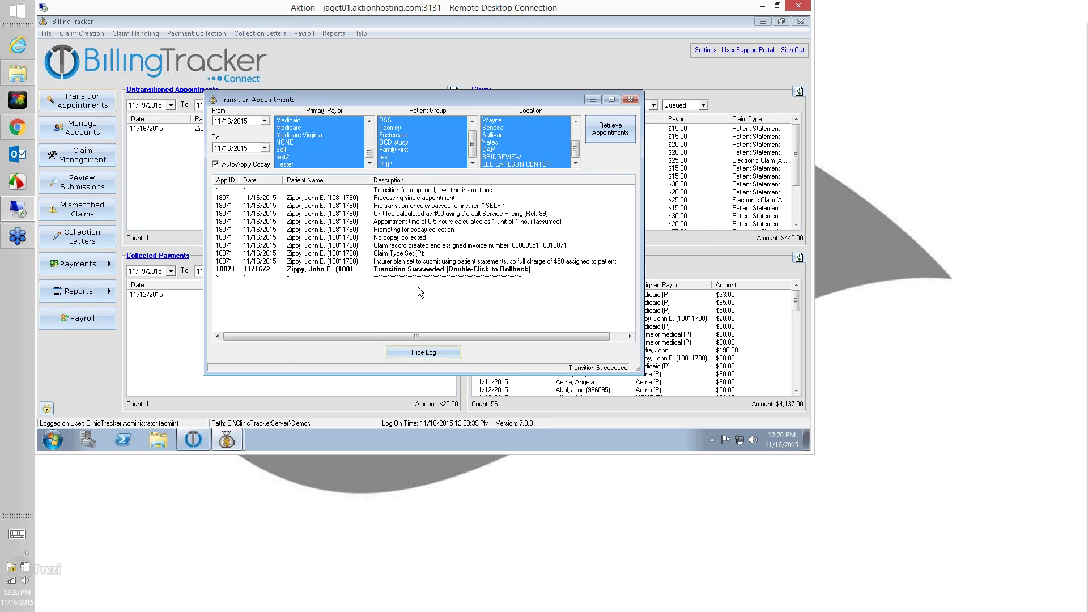
pyautogui.click(420, 262)
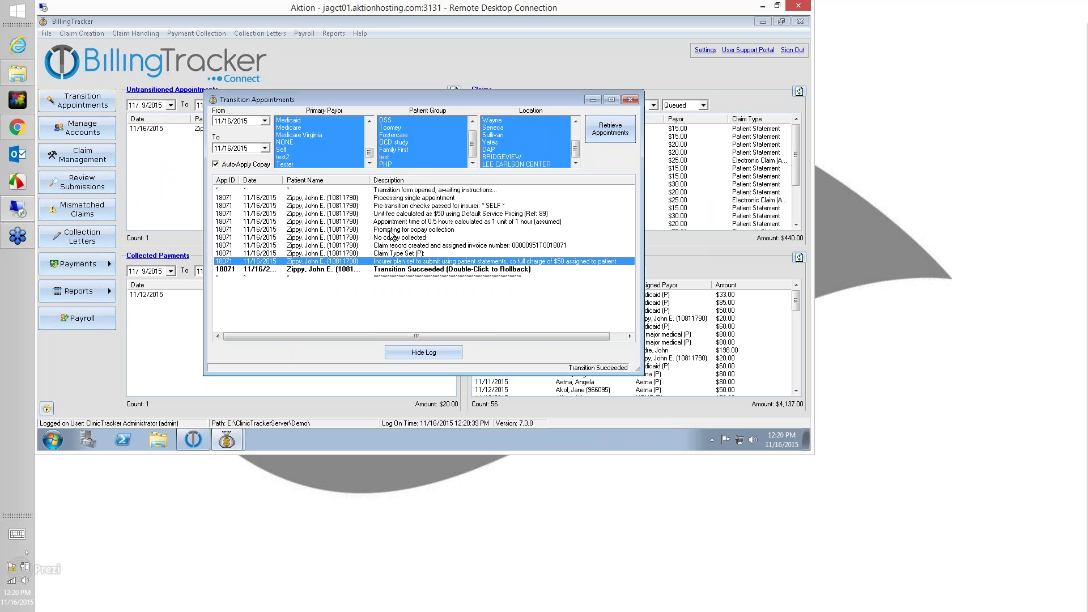
pyautogui.click(630, 100)
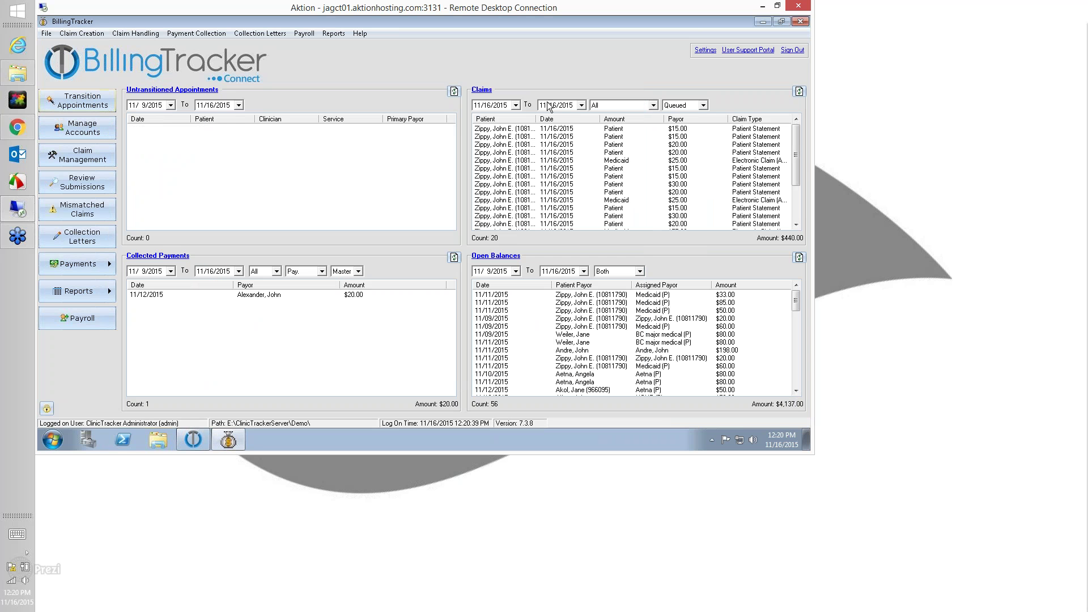
pyautogui.click(86, 160)
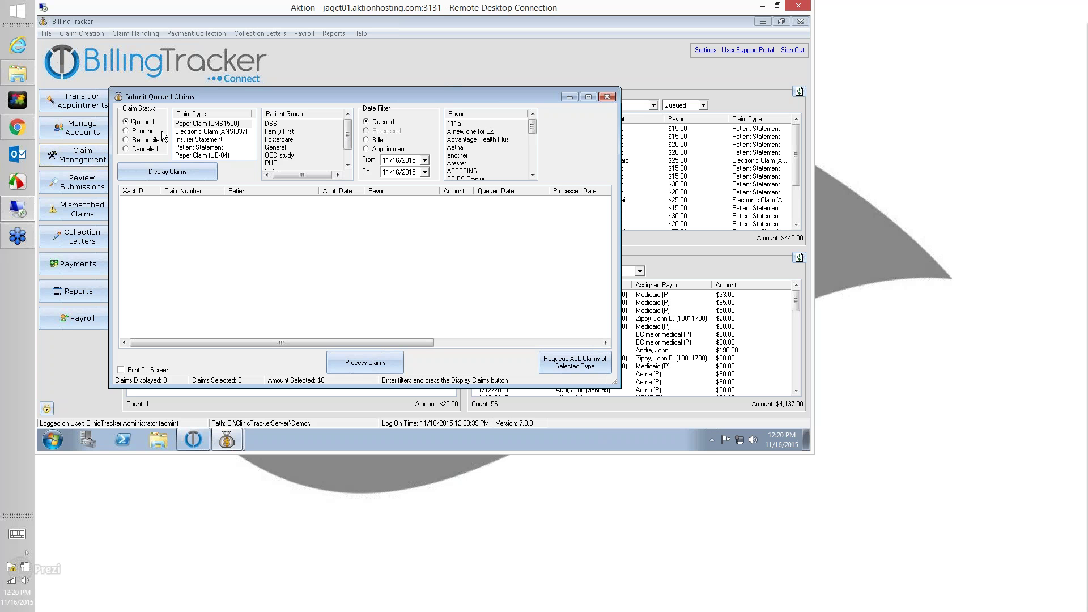
# Process Patient Statement claim 799 ($50) with Print To Screen, then close the preview and window
pyautogui.click(194, 148)
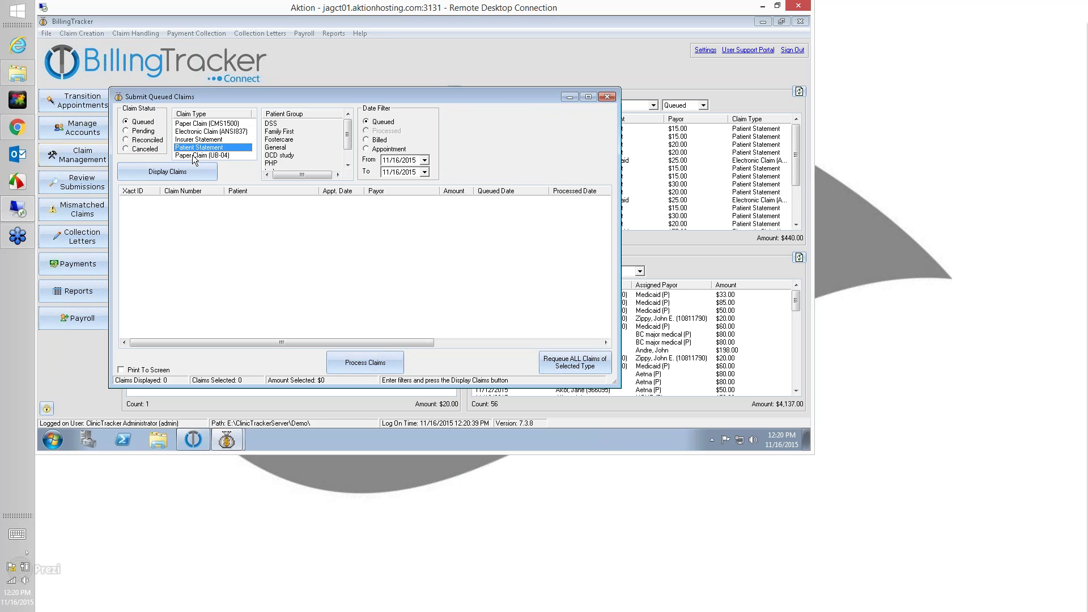
pyautogui.click(184, 174)
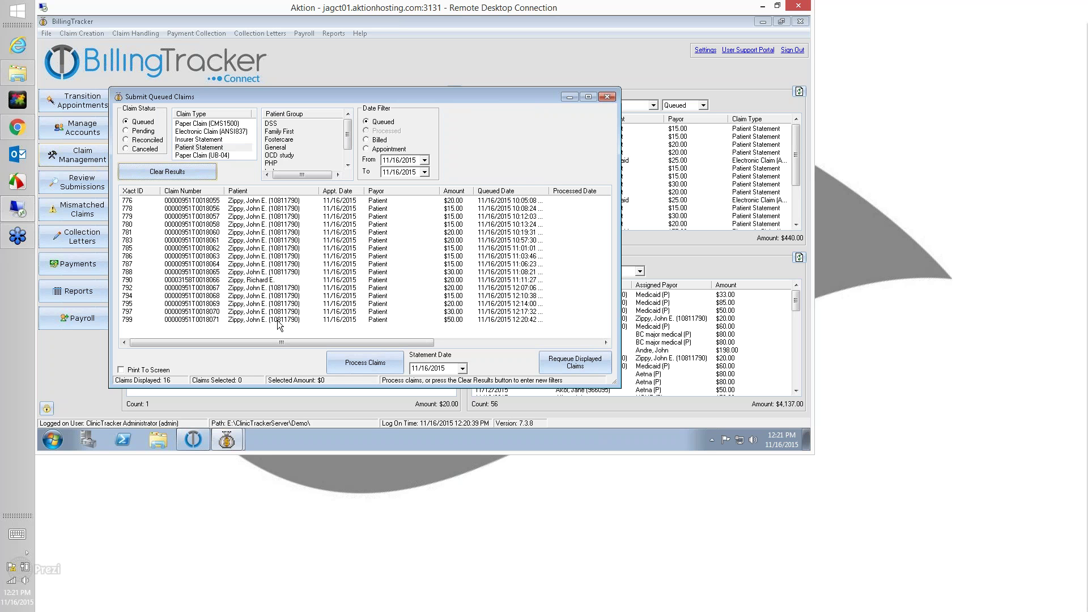
pyautogui.click(242, 319)
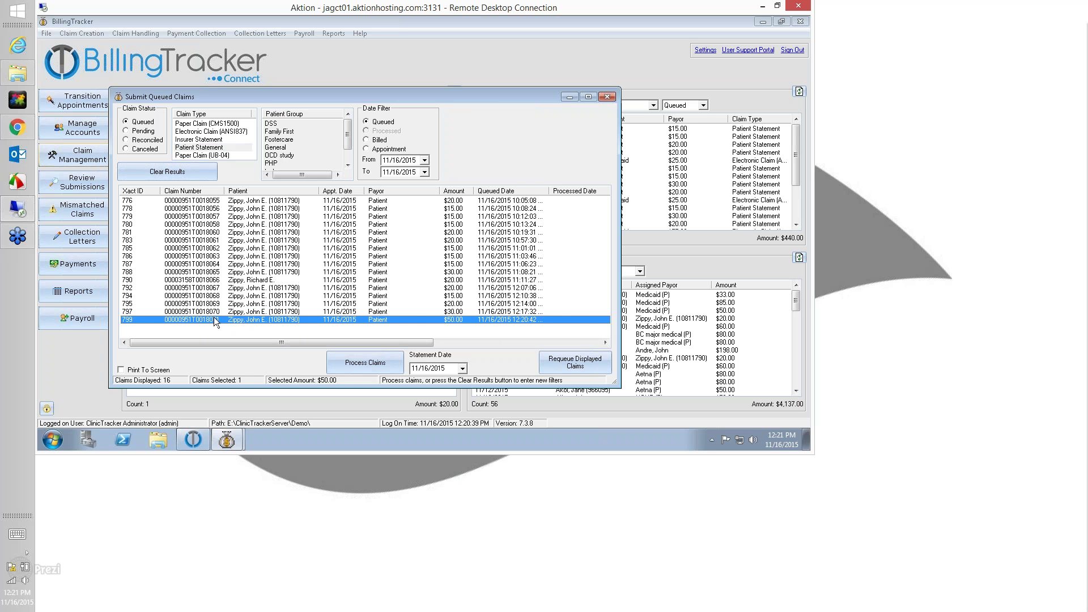
pyautogui.click(122, 371)
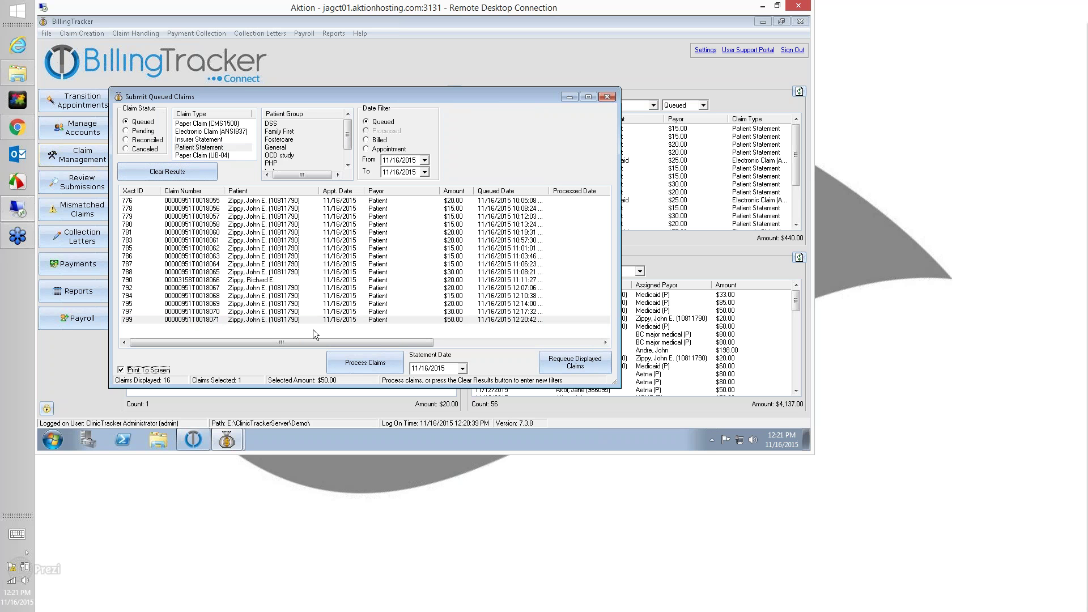
pyautogui.click(357, 366)
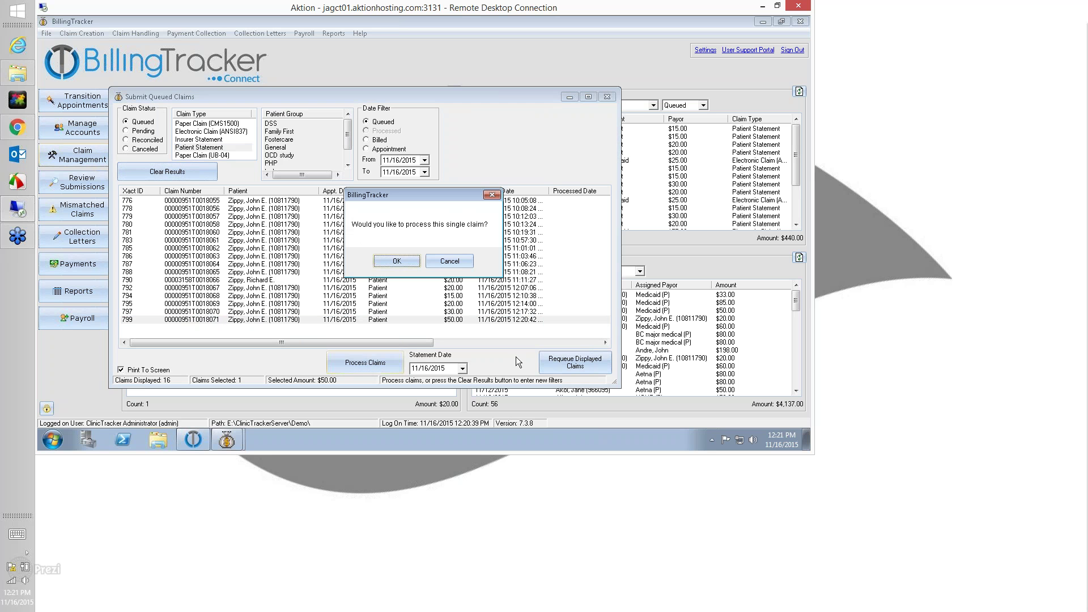
pyautogui.click(397, 261)
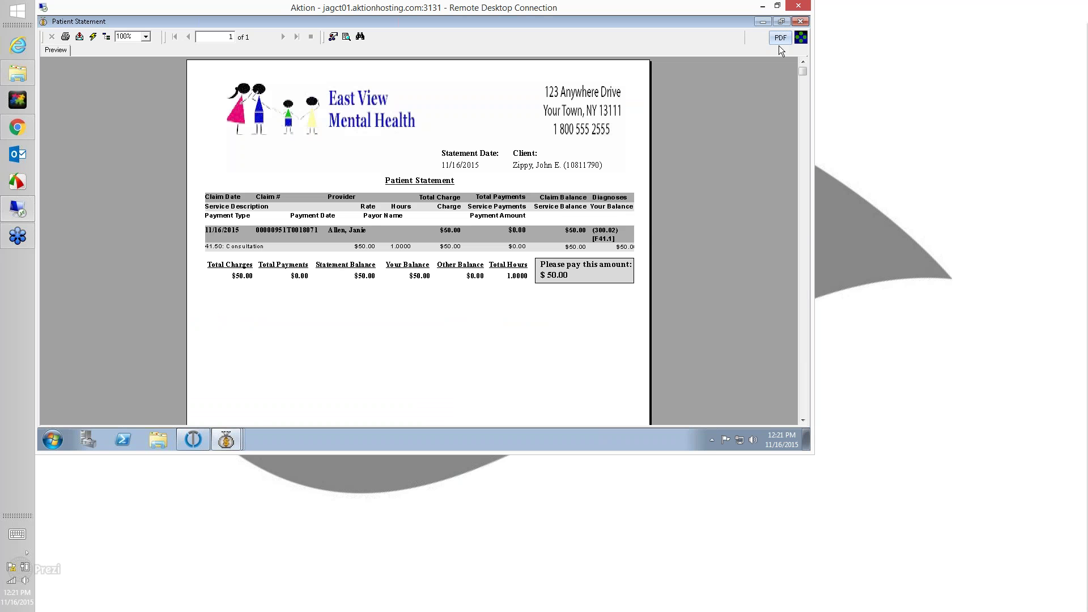
pyautogui.click(802, 21)
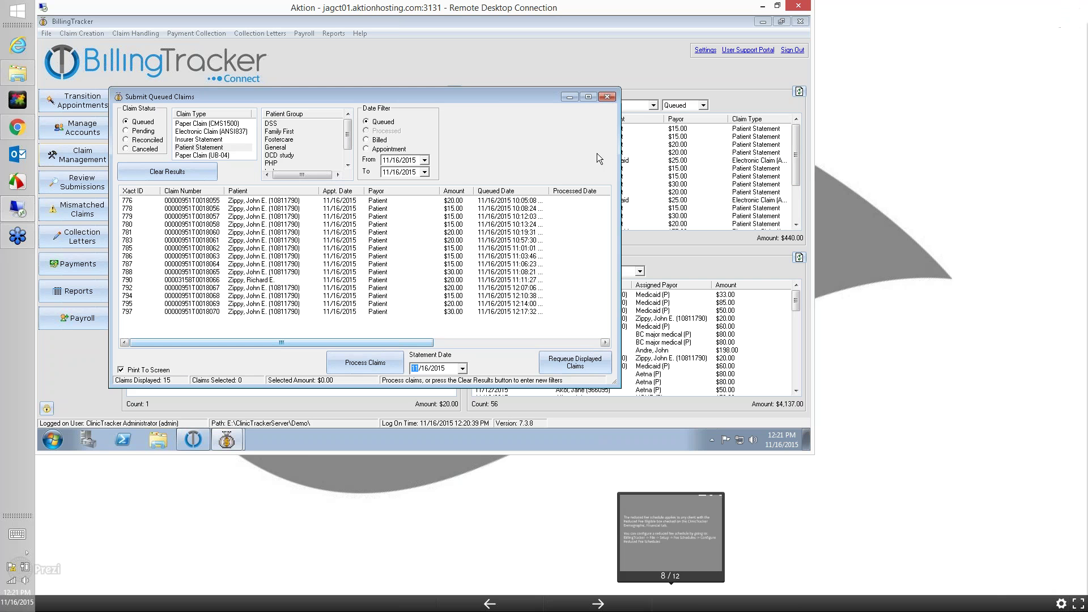
pyautogui.click(609, 98)
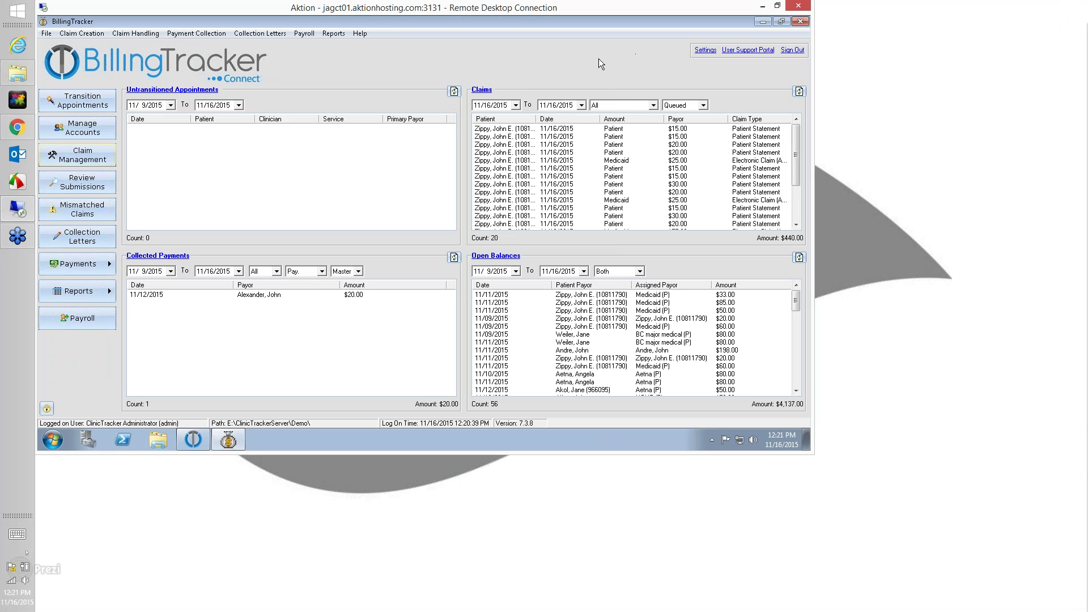
# Change the Medicaid insurer plan's claim format to Paper Claim (CMS1500)
pyautogui.click(714, 54)
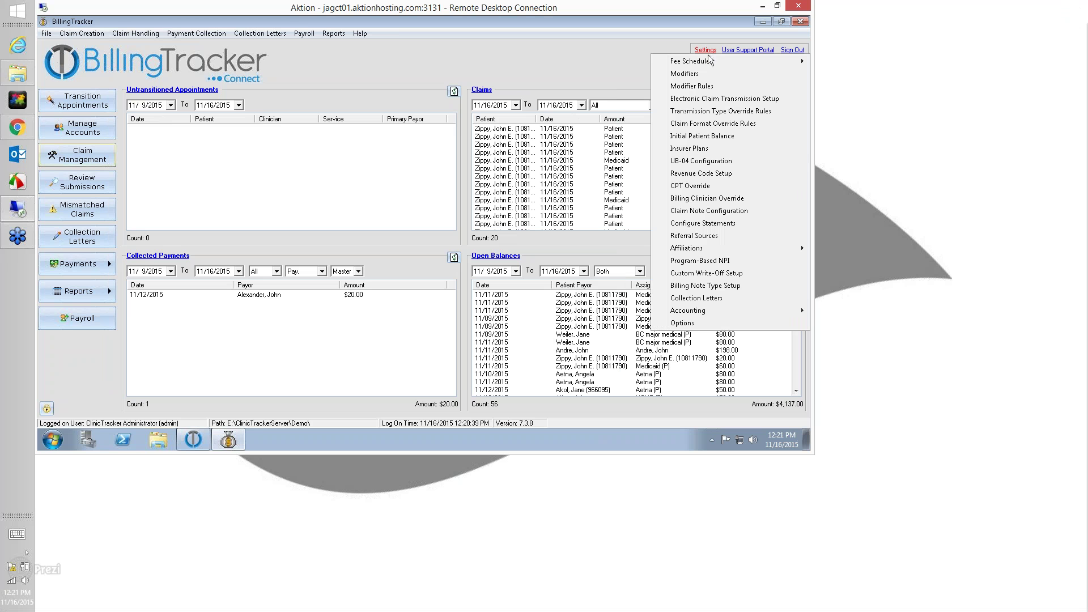
pyautogui.click(695, 149)
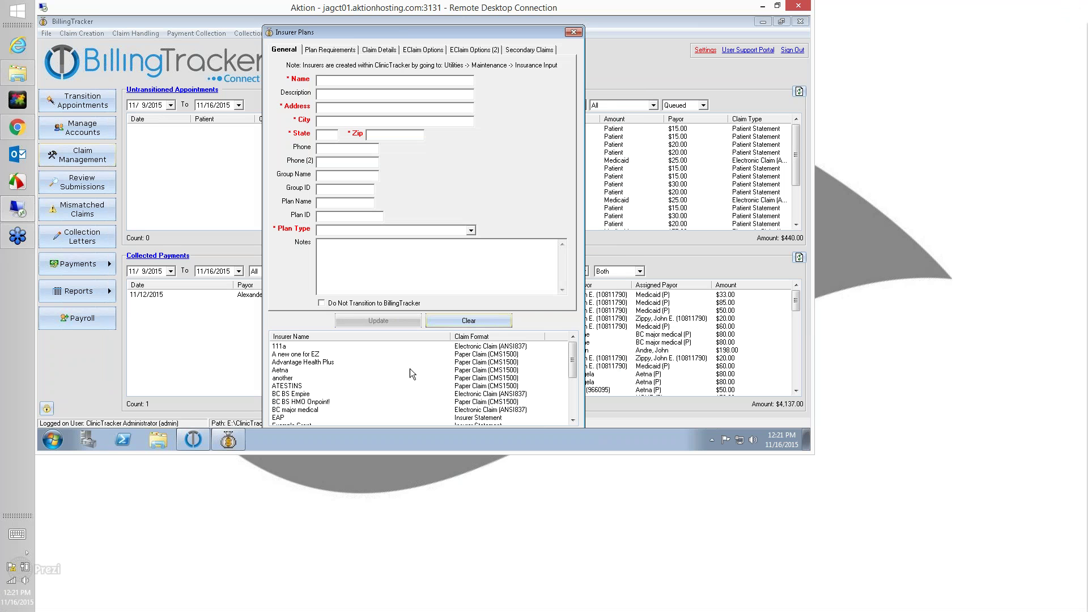
pyautogui.scroll(-4, 401, 379)
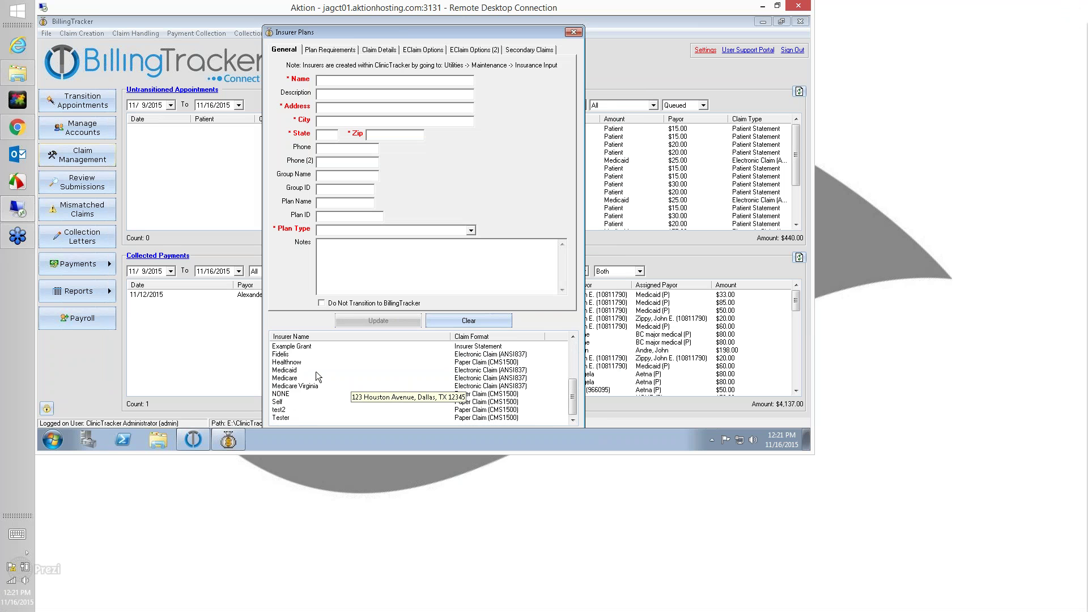
pyautogui.click(300, 370)
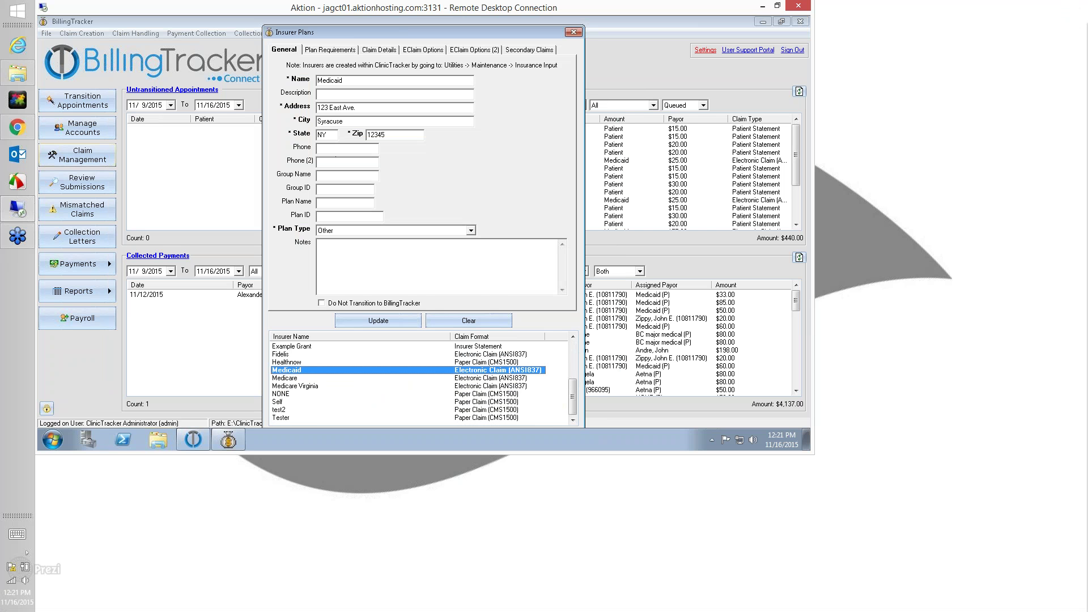
pyautogui.click(378, 51)
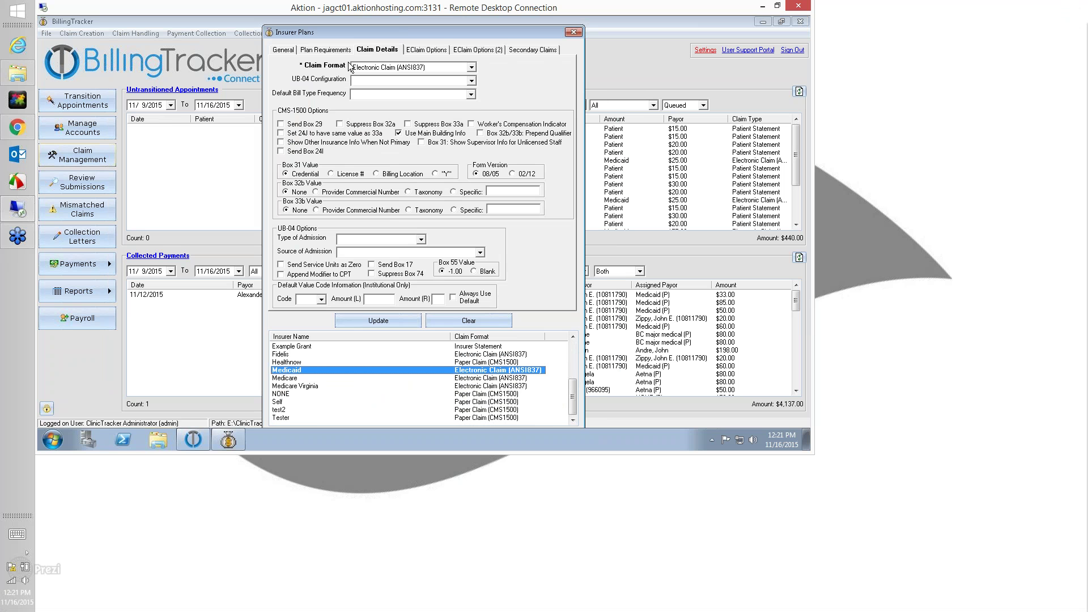
pyautogui.click(377, 69)
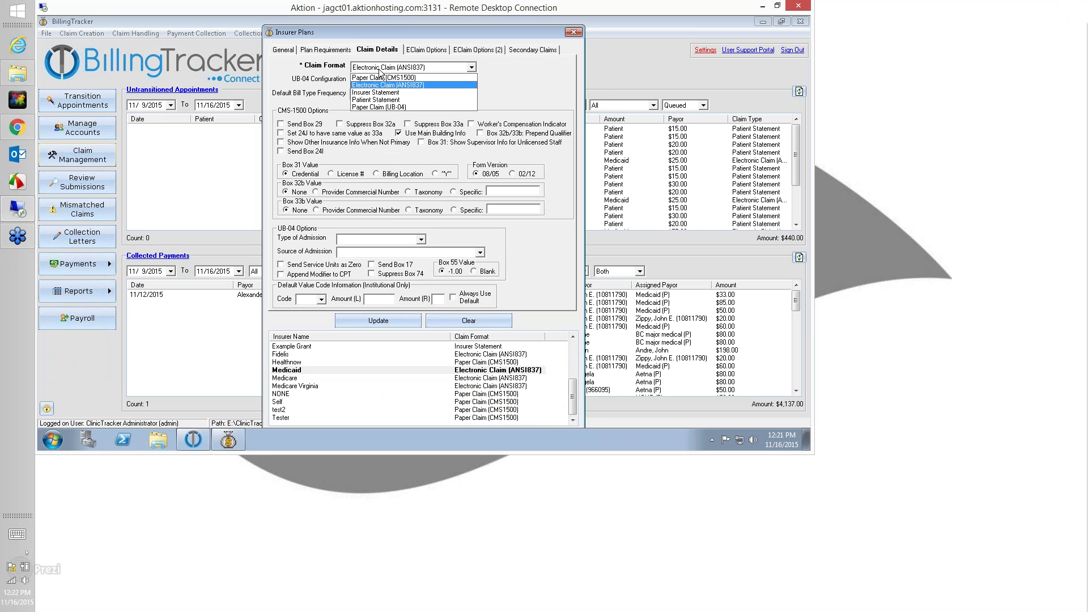
pyautogui.click(406, 76)
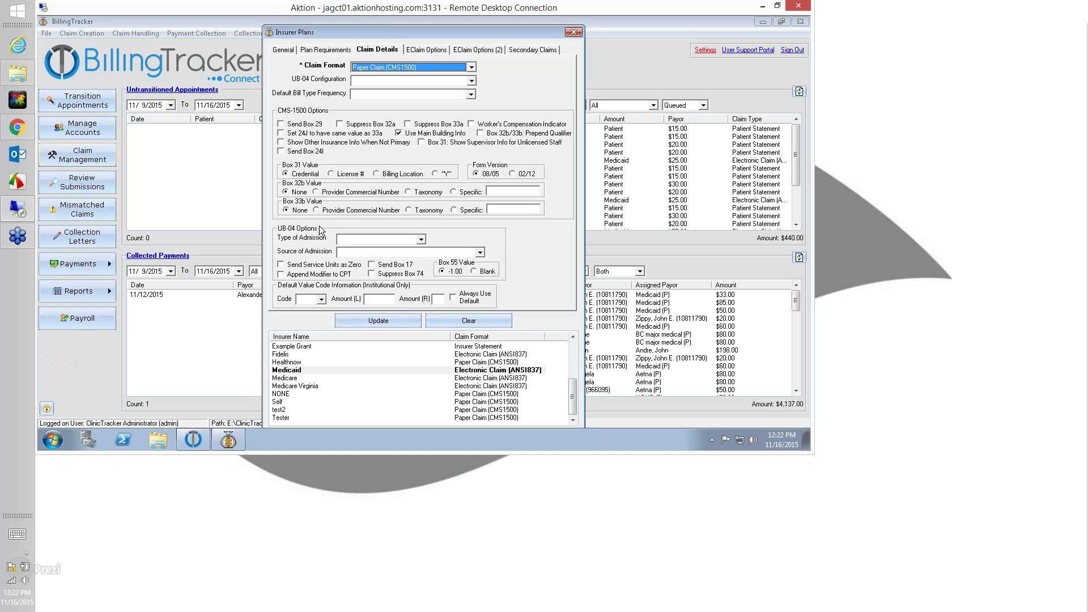
# Enable Box 29 and the Worker's Compensation Indicator, set form version 02/12, save, and sign out
pyautogui.click(281, 124)
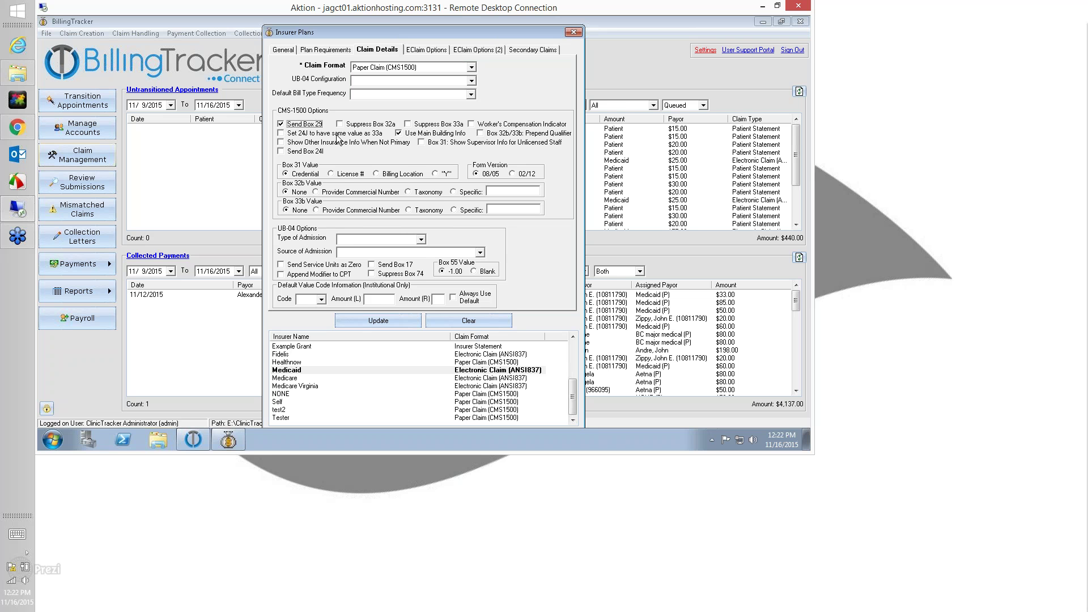
pyautogui.click(479, 126)
pyautogui.click(511, 174)
pyautogui.click(388, 321)
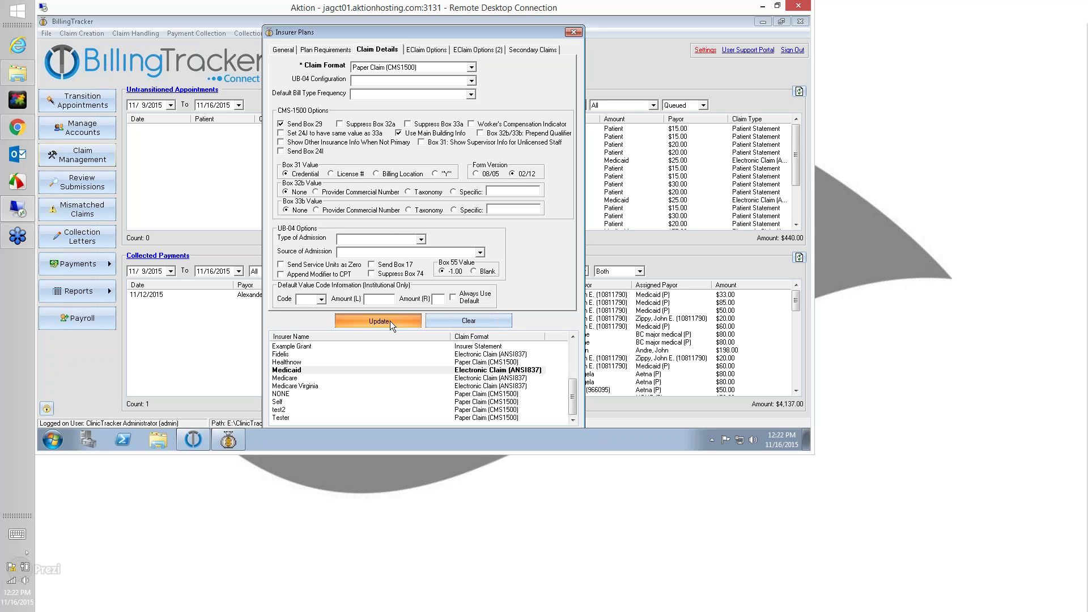
pyautogui.click(574, 34)
pyautogui.click(793, 50)
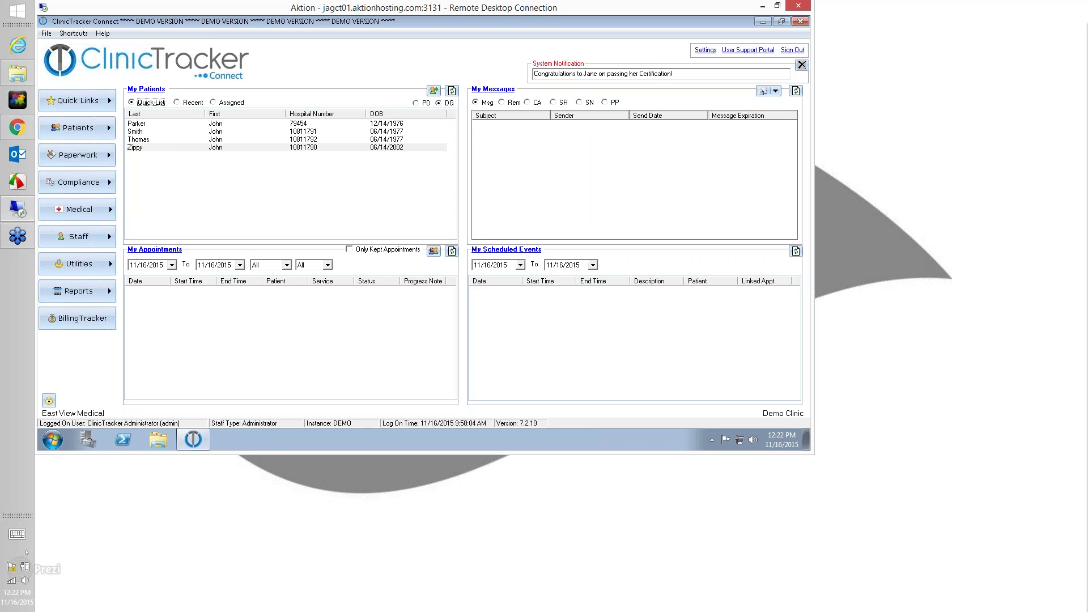
# Copy the patient's previous appointment into a new entry in Patient Contacts
pyautogui.rightClick(174, 147)
pyautogui.click(206, 181)
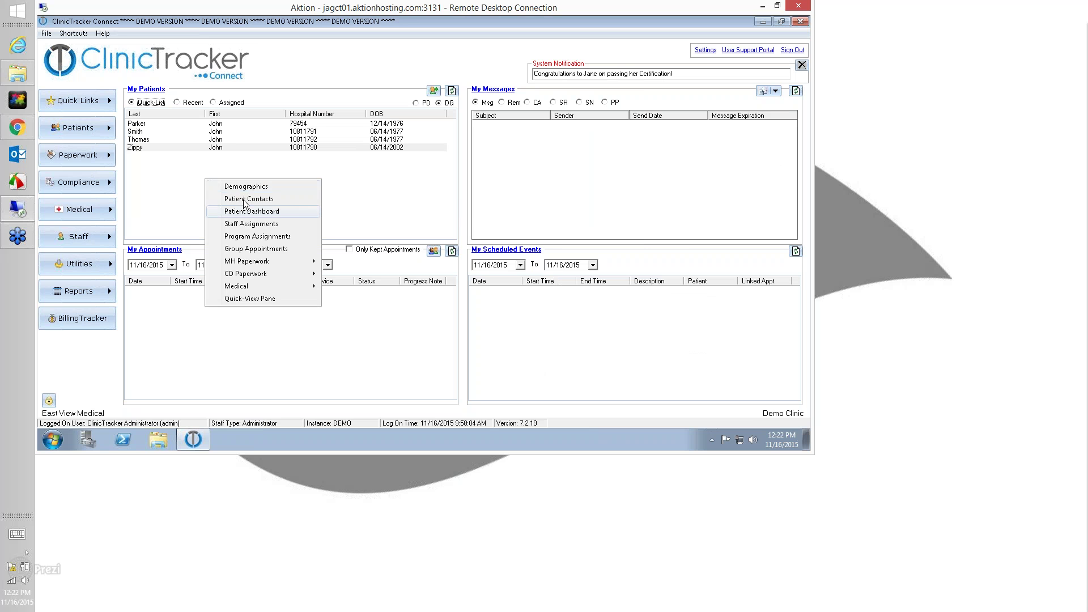
pyautogui.click(245, 199)
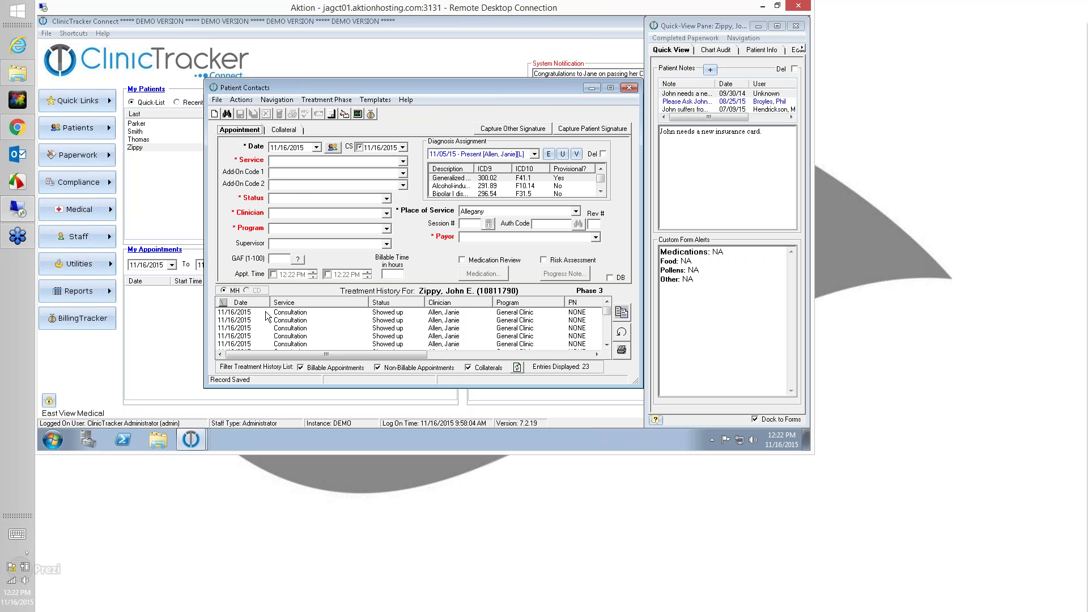
pyautogui.click(623, 319)
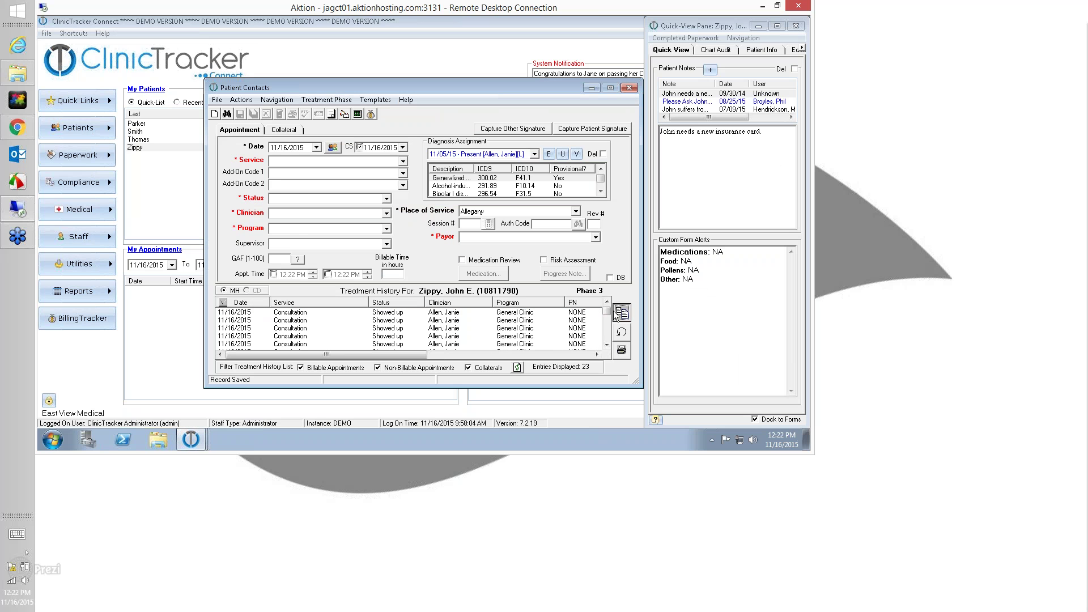
# Bill the new appointment to Medicaid with its active authorization, save it, and open BillingTracker
pyautogui.click(476, 239)
pyautogui.click(476, 249)
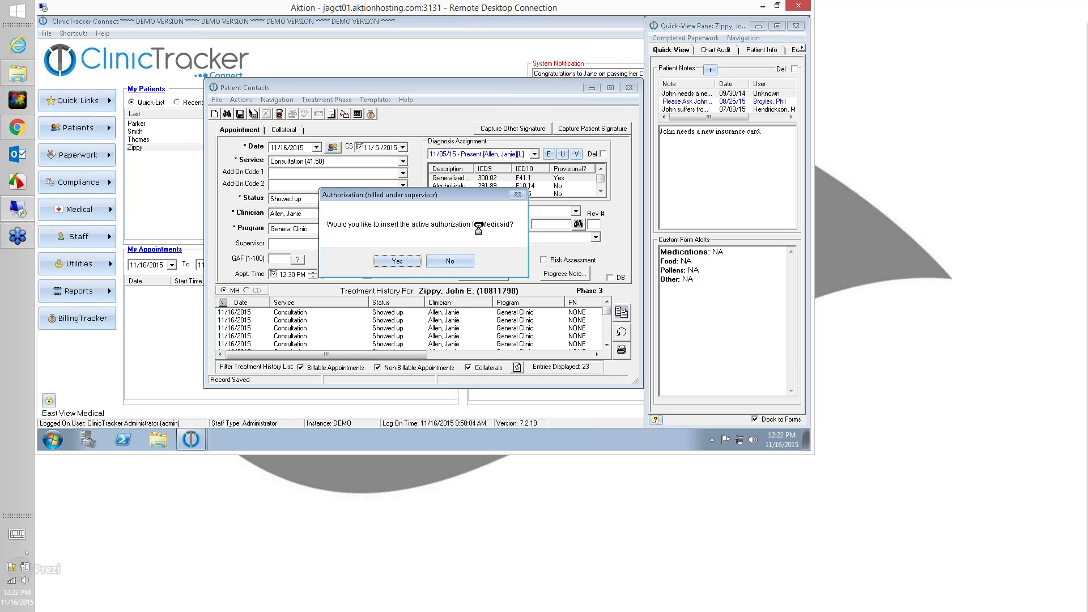
pyautogui.click(412, 262)
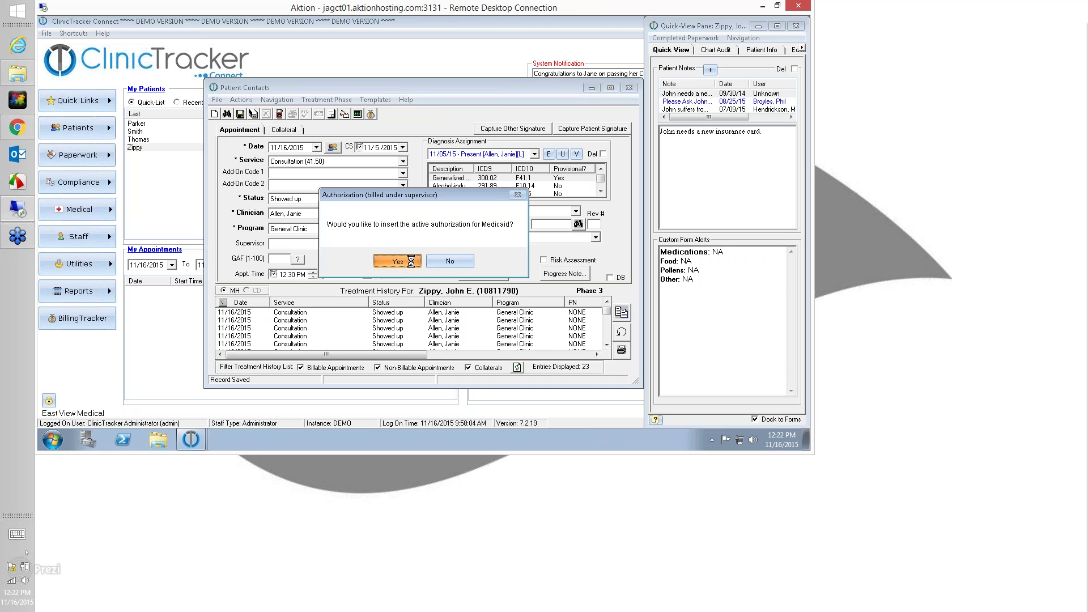
pyautogui.click(241, 114)
pyautogui.click(386, 268)
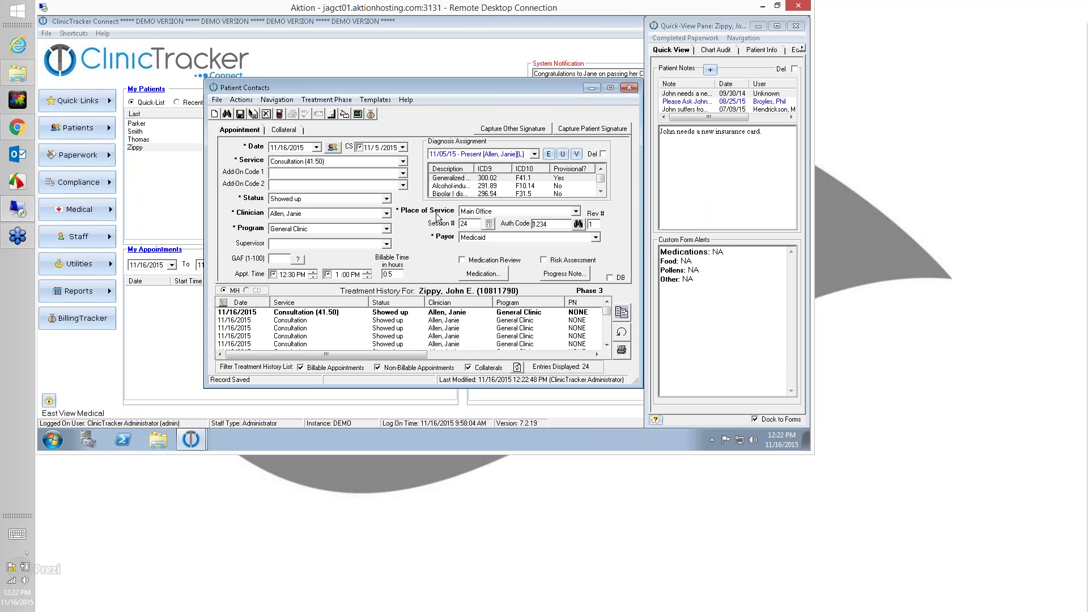
pyautogui.click(628, 89)
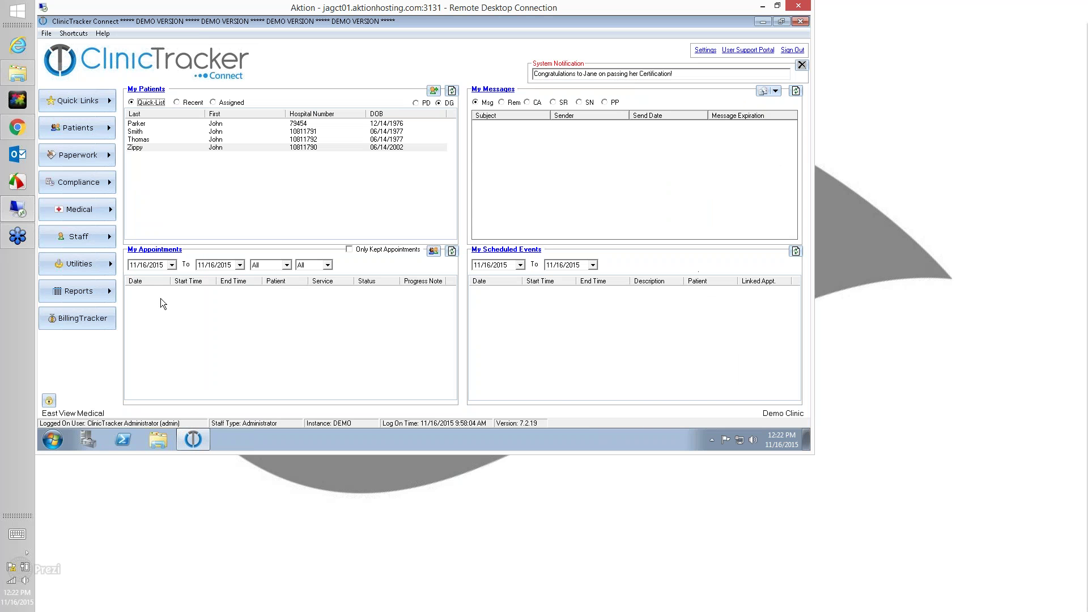
pyautogui.click(83, 321)
pyautogui.click(99, 109)
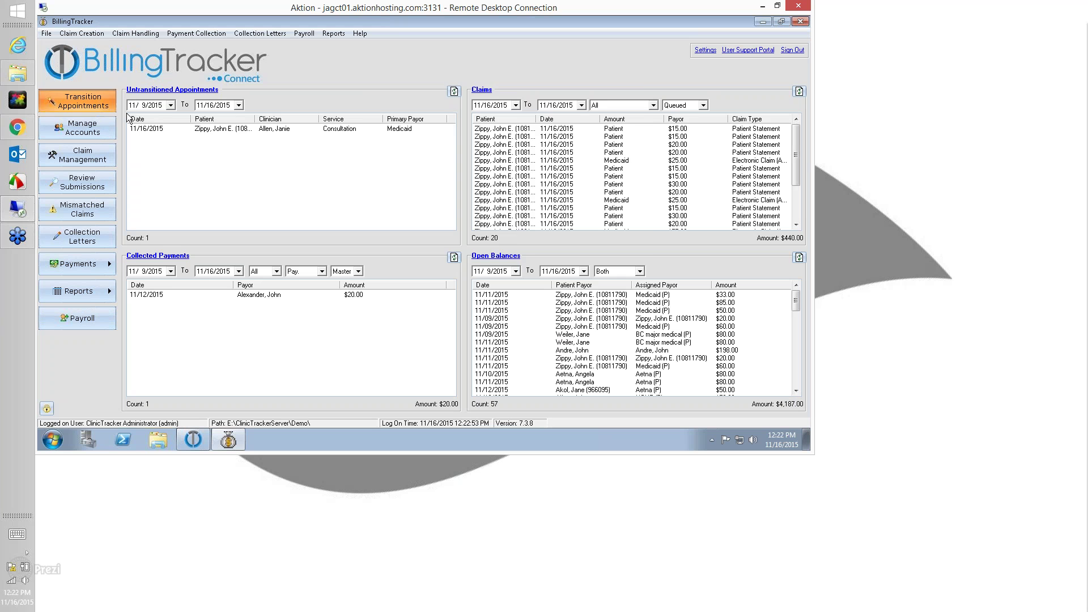
# Transition the Medicaid appointment with no copay collected, skipping the transition log
pyautogui.doubleClick(306, 191)
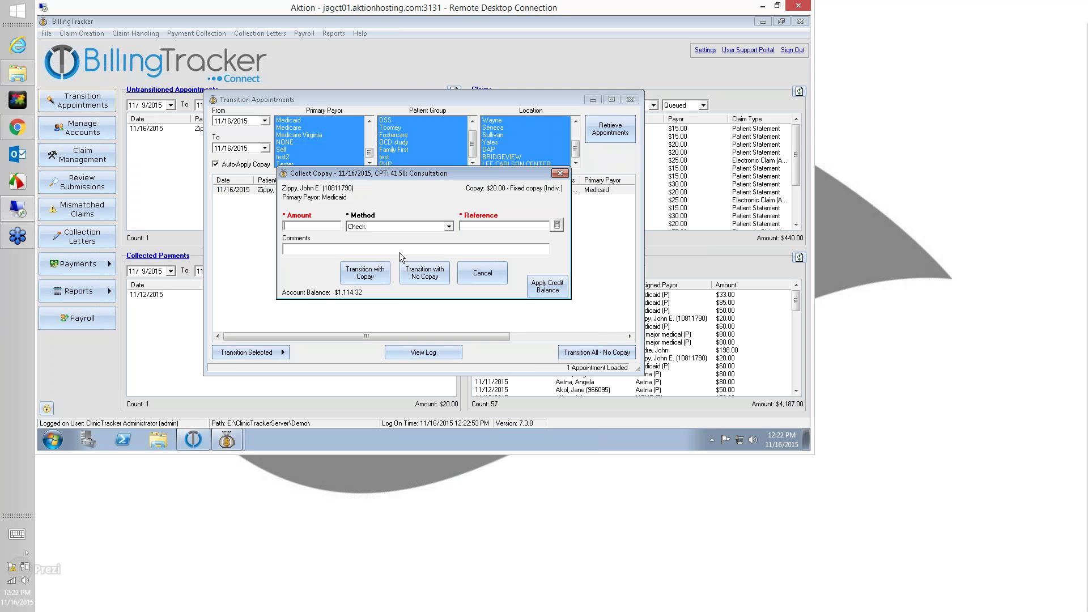
pyautogui.click(407, 273)
pyautogui.click(405, 264)
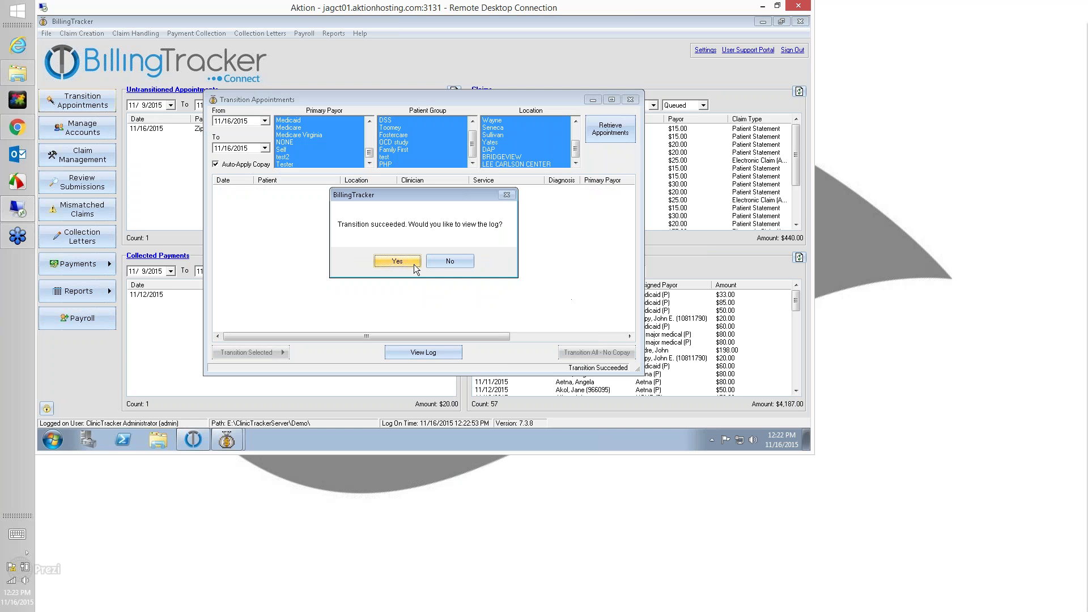
pyautogui.click(450, 261)
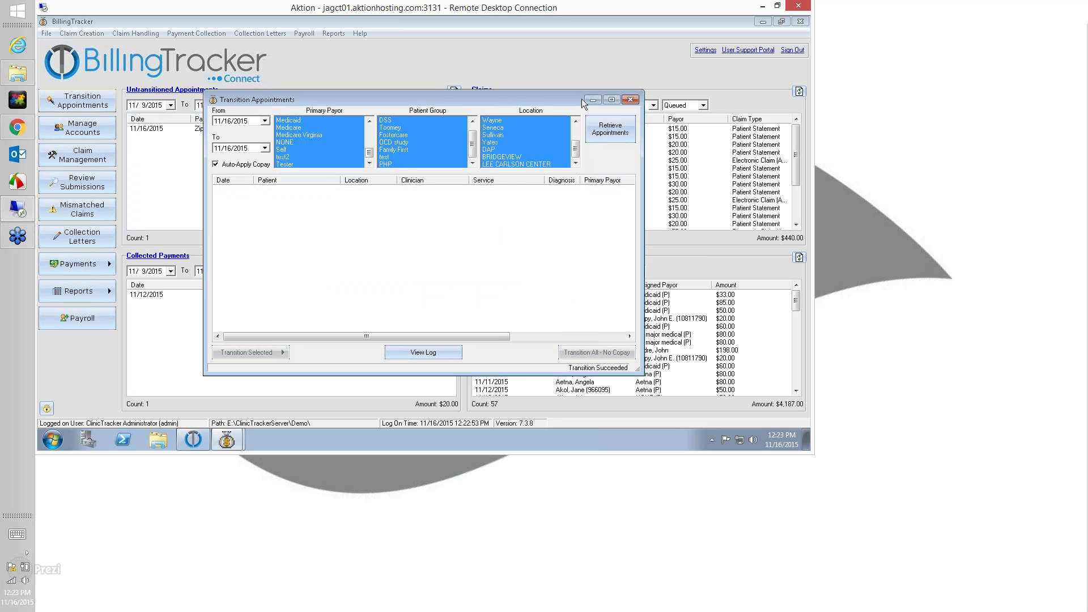
pyautogui.click(631, 99)
pyautogui.click(96, 159)
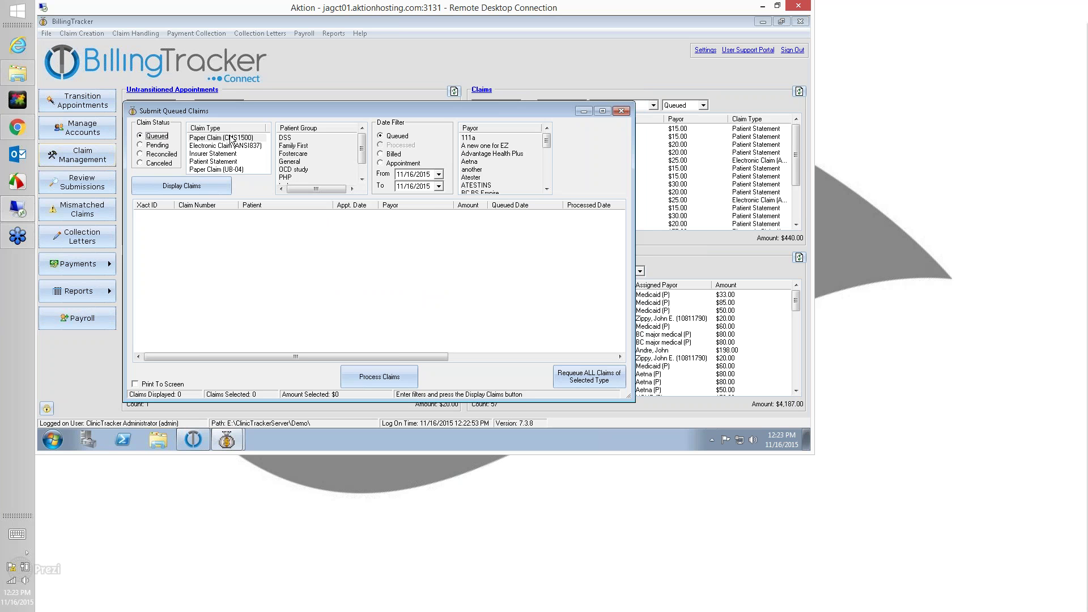
# List the queued $25.00 Medicaid claim and process it with Print To Screen enabled
pyautogui.click(194, 190)
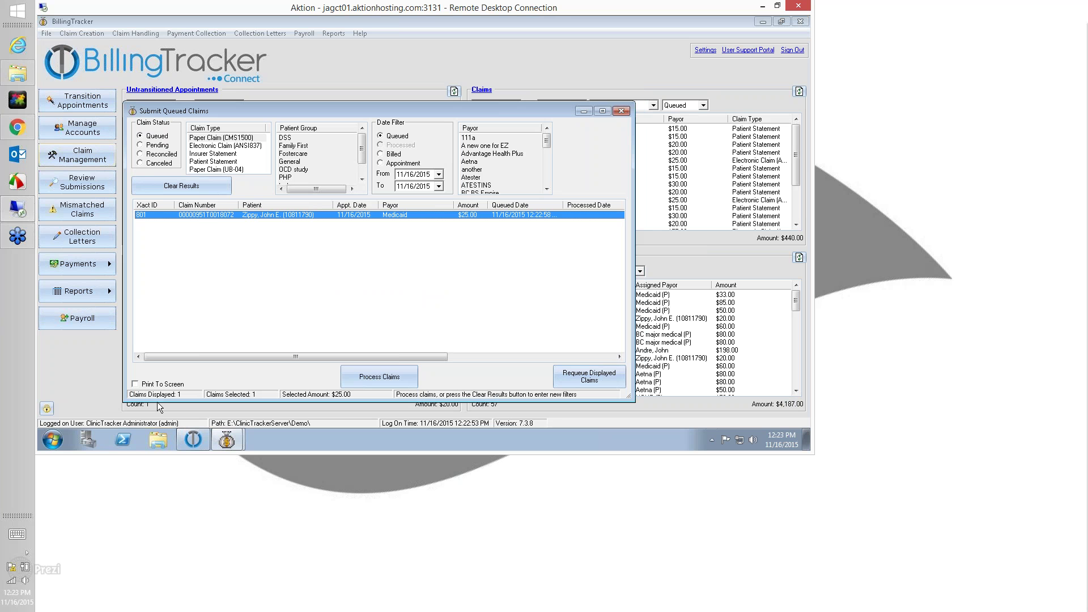
pyautogui.click(135, 384)
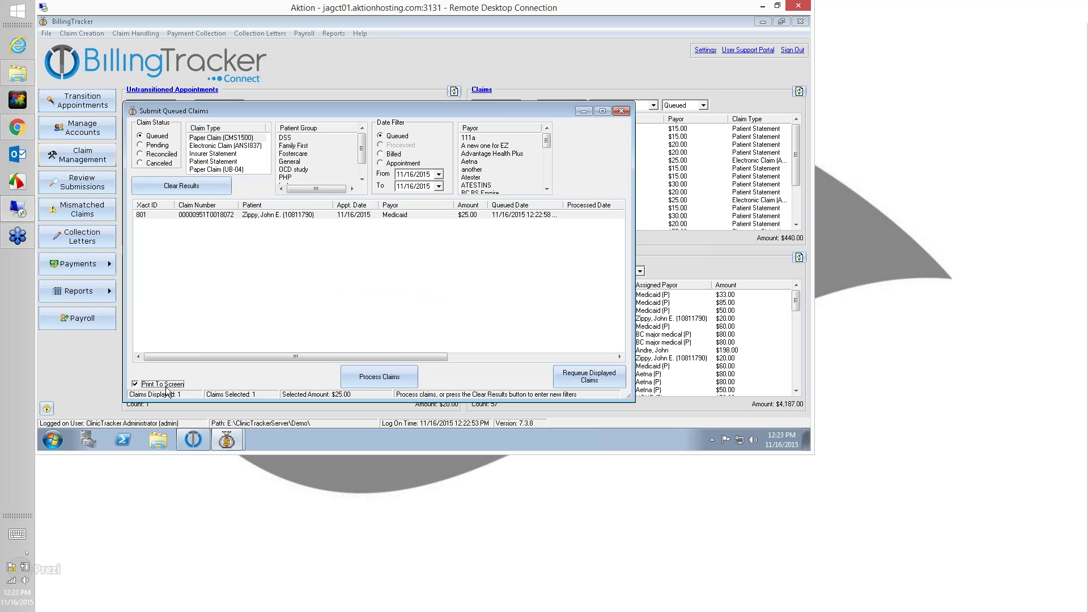
pyautogui.click(383, 380)
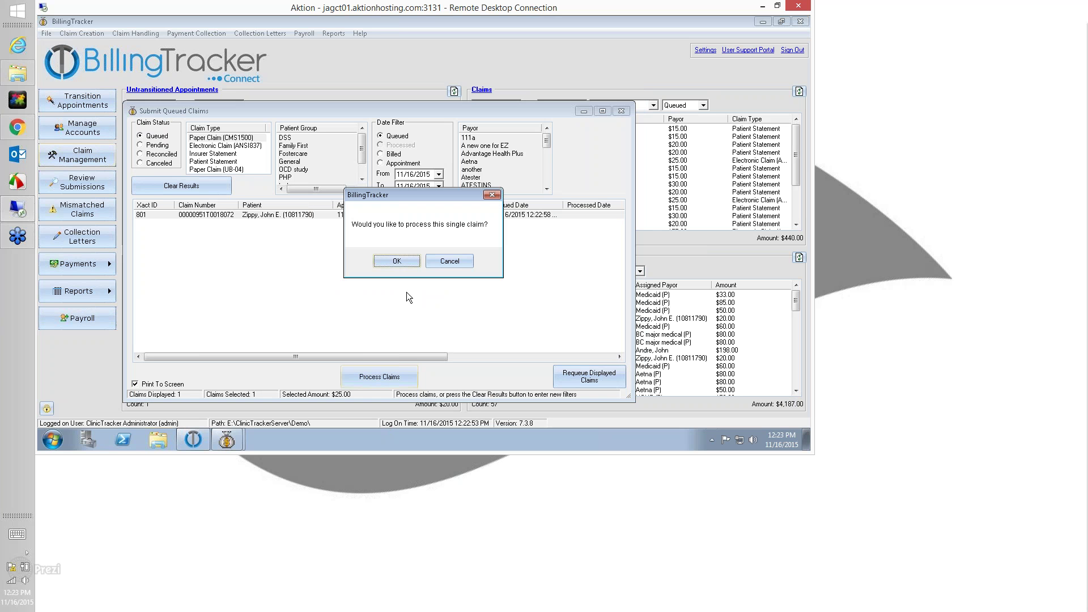
pyautogui.click(396, 261)
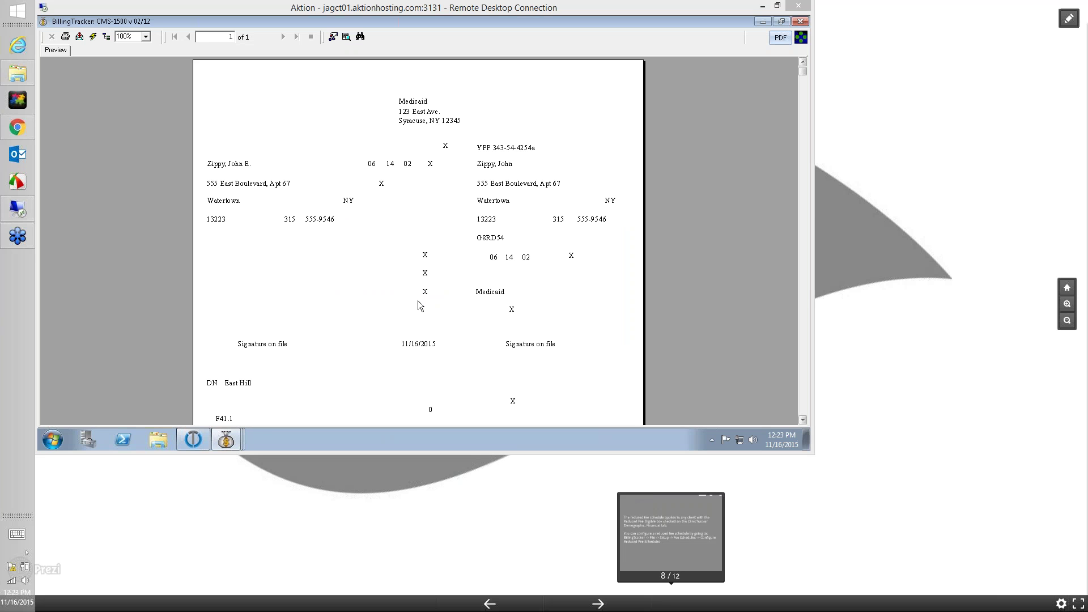
# Scroll through the CMS-1500 02/12 claim preview, then close it
pyautogui.scroll(-3, 403, 282)
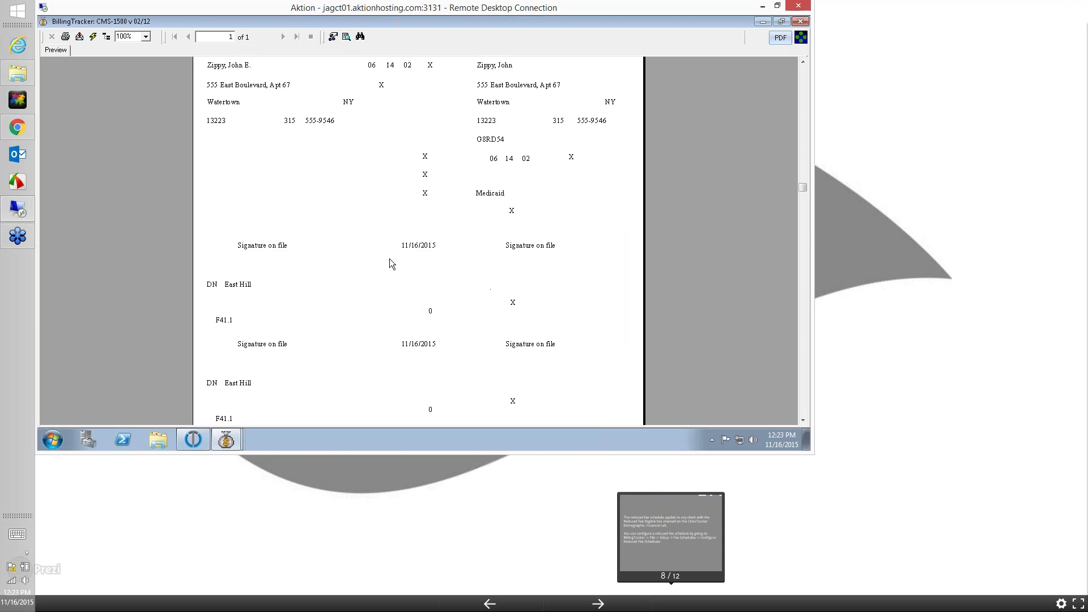
pyautogui.scroll(-2, 389, 259)
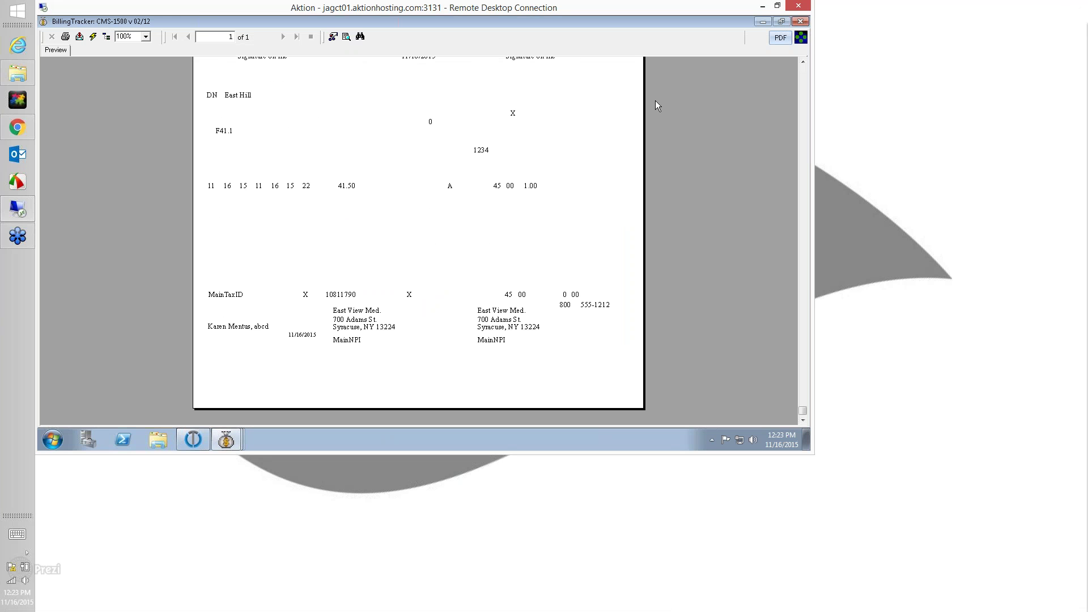
pyautogui.click(799, 22)
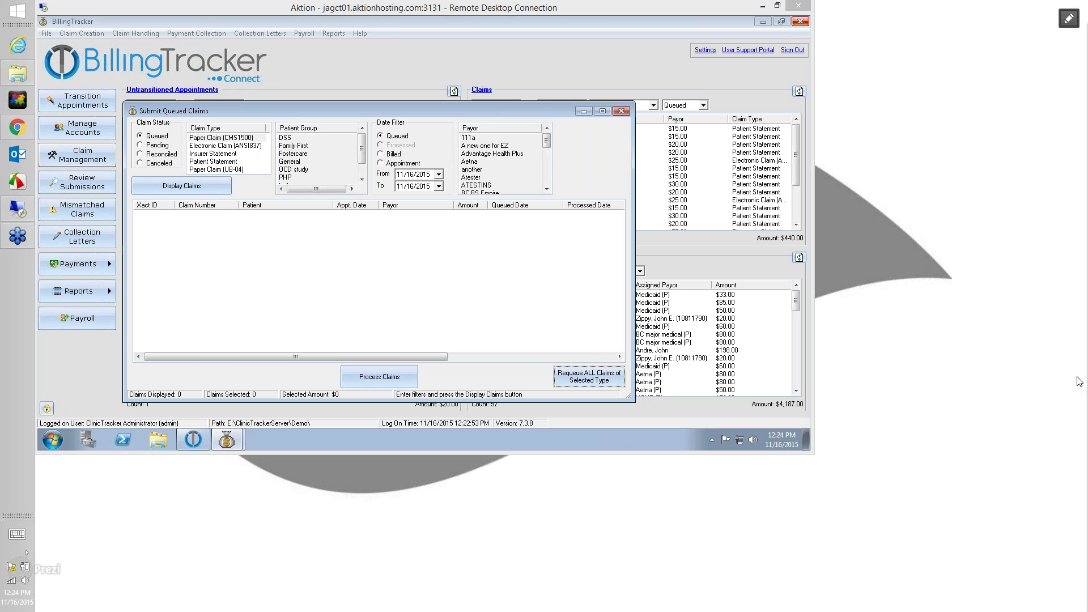
# Close Submit Queued Claims and review the Settings > Options dialog without changing anything
pyautogui.click(622, 112)
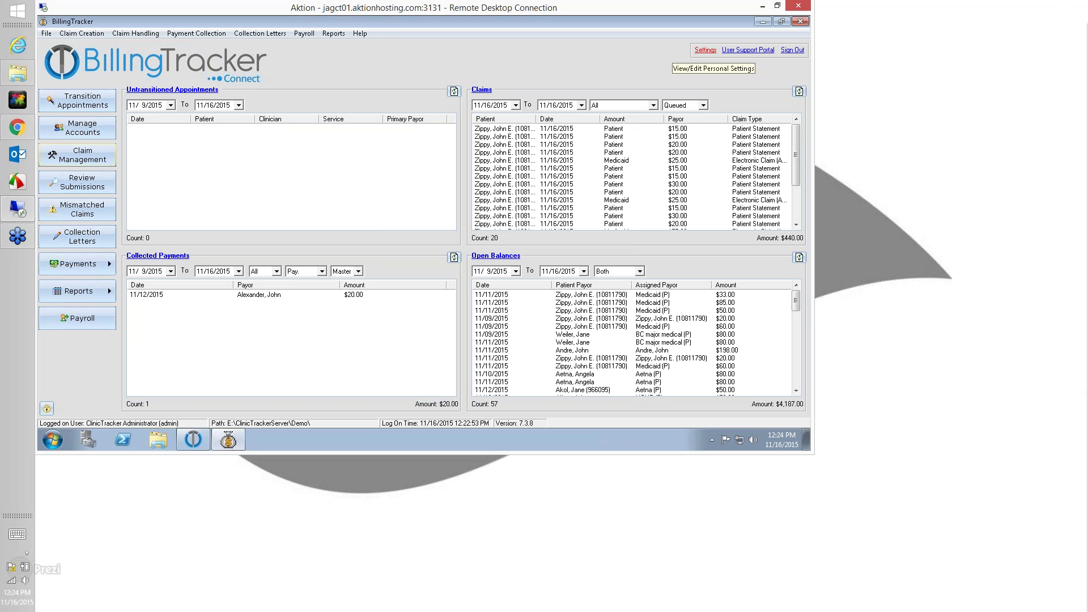
pyautogui.click(703, 50)
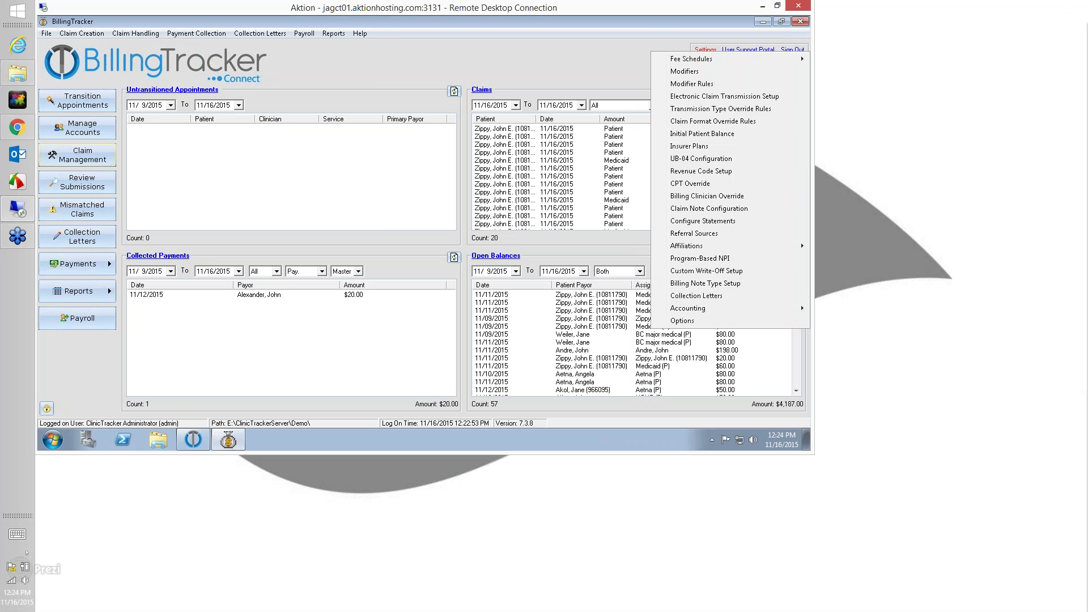
pyautogui.click(692, 320)
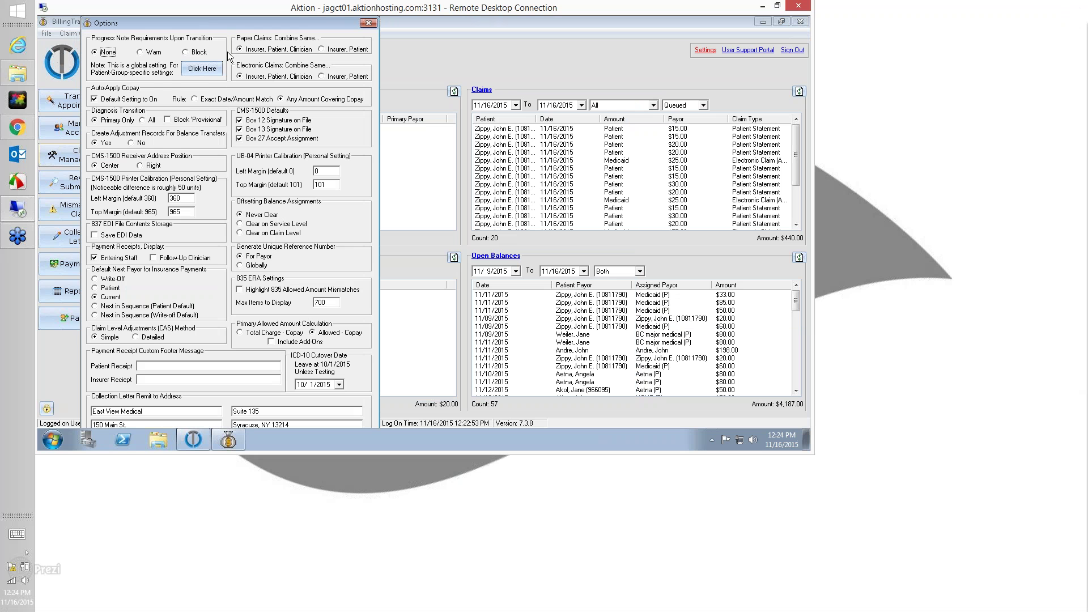
pyautogui.moveTo(237, 83)
pyautogui.click(369, 24)
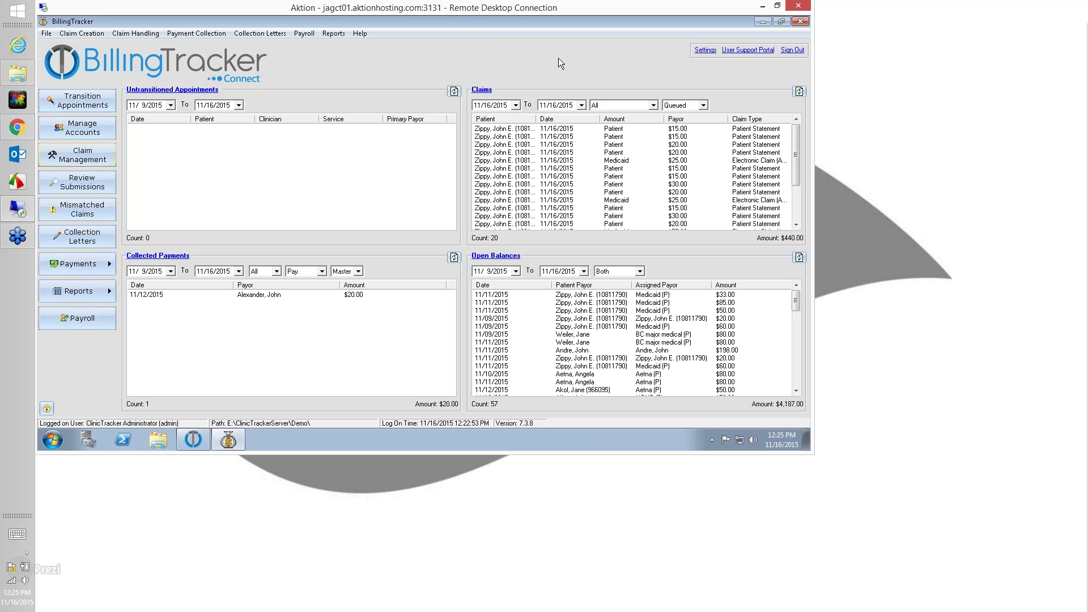
pyautogui.click(93, 176)
# Switch the Medicaid insurer plan's claim format back to Electronic Claim (ANSI837) and save it
pyautogui.click(706, 50)
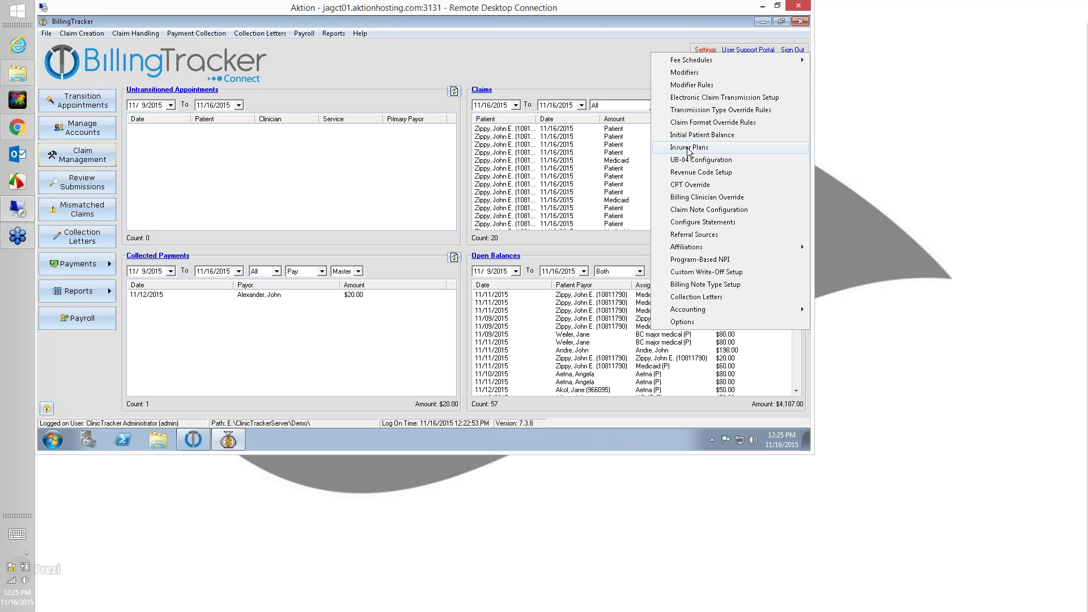
pyautogui.click(688, 150)
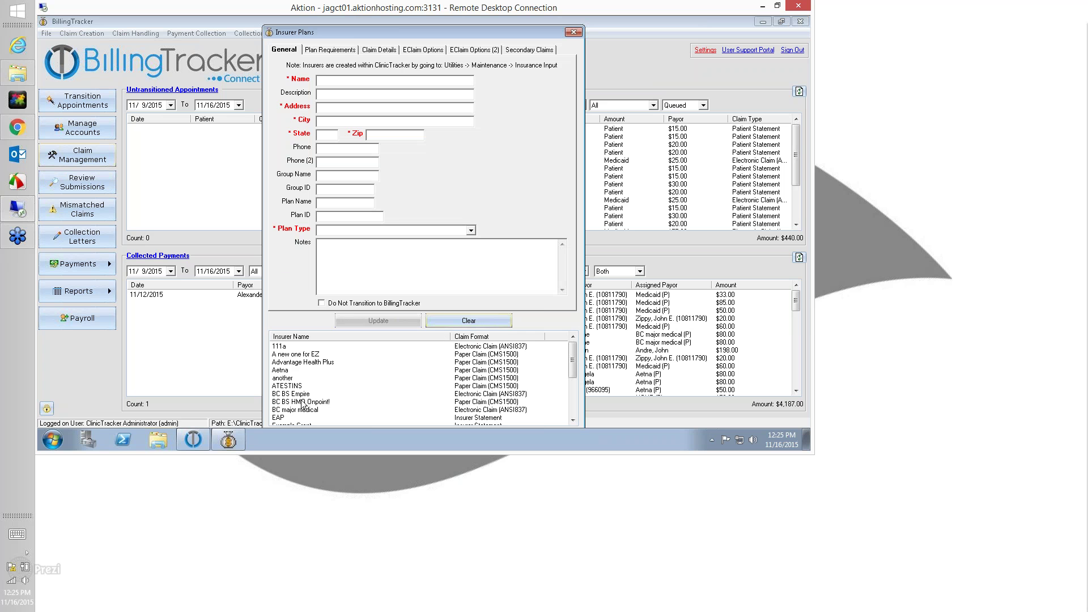
pyautogui.click(303, 403)
pyautogui.press('m')
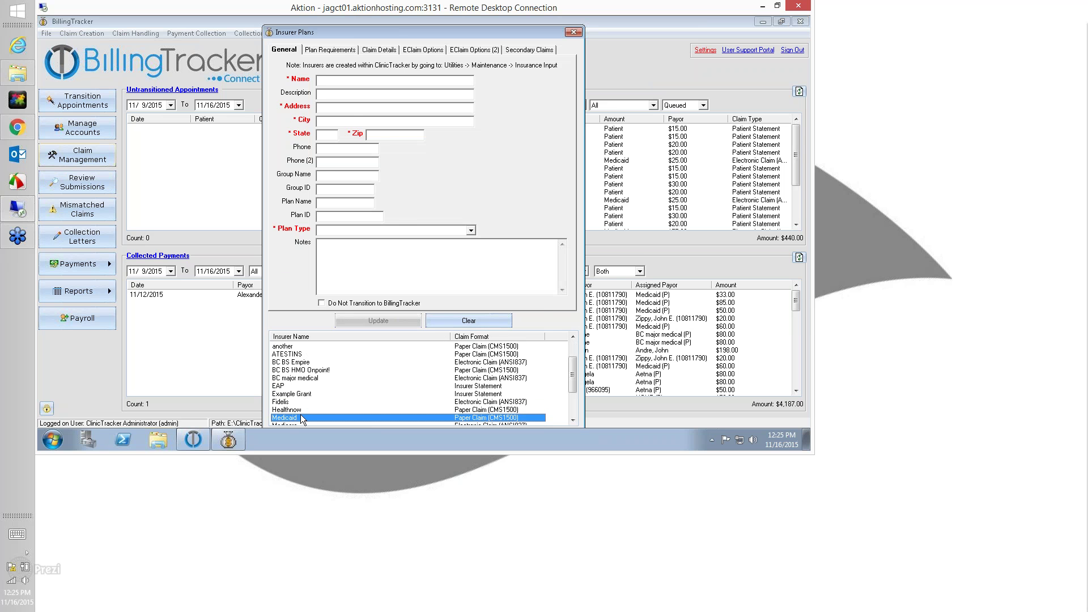
pyautogui.doubleClick(300, 418)
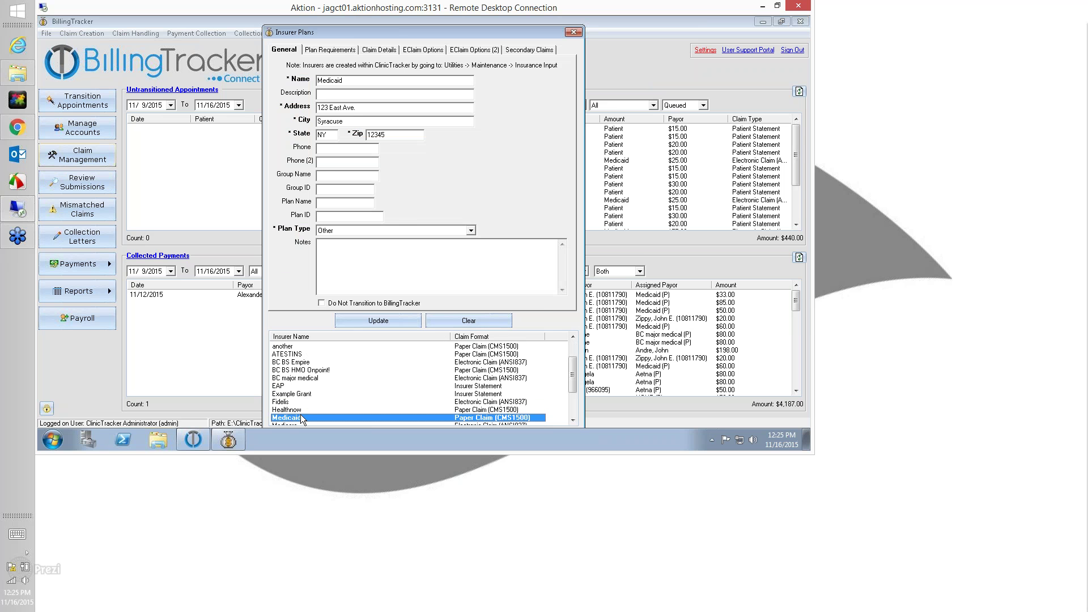
pyautogui.click(389, 50)
pyautogui.click(362, 68)
pyautogui.click(376, 84)
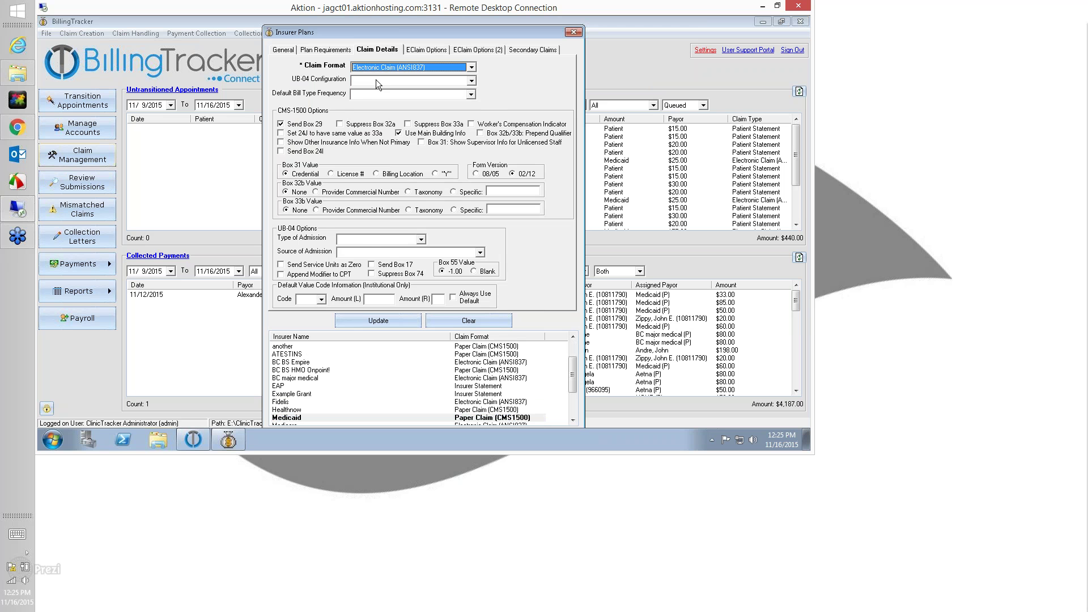
pyautogui.click(421, 51)
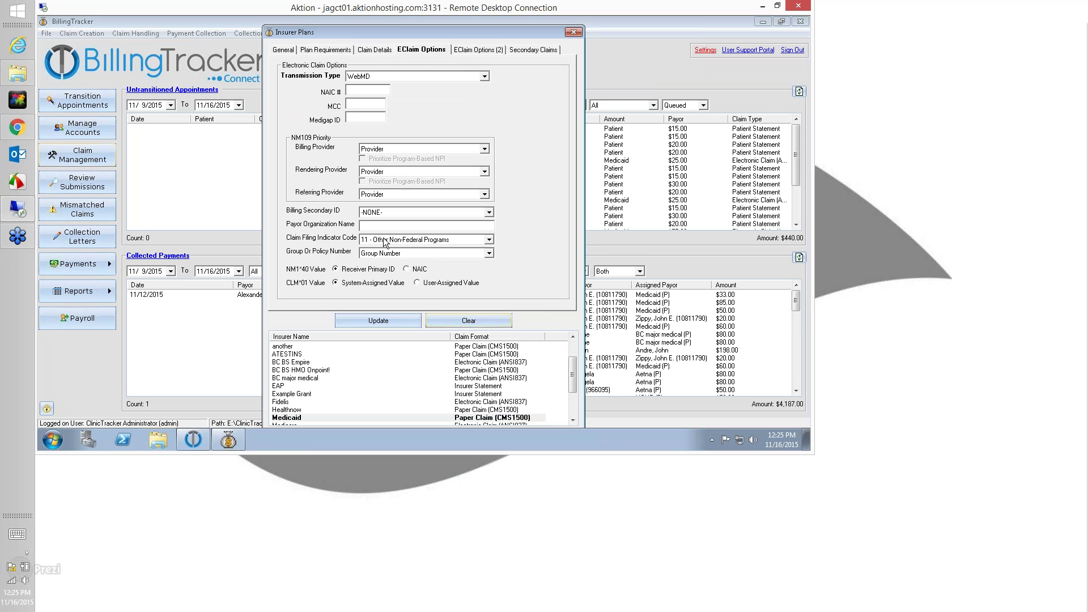
pyautogui.click(398, 321)
pyautogui.click(573, 32)
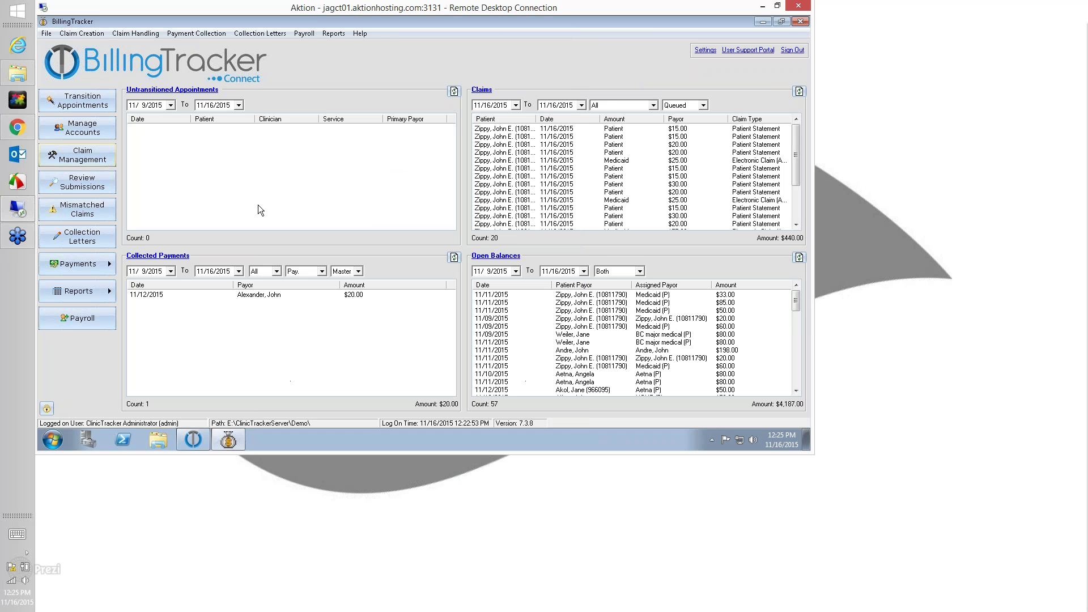
# Retrieve the claim submission batches starting from 11/1/2015
pyautogui.click(87, 189)
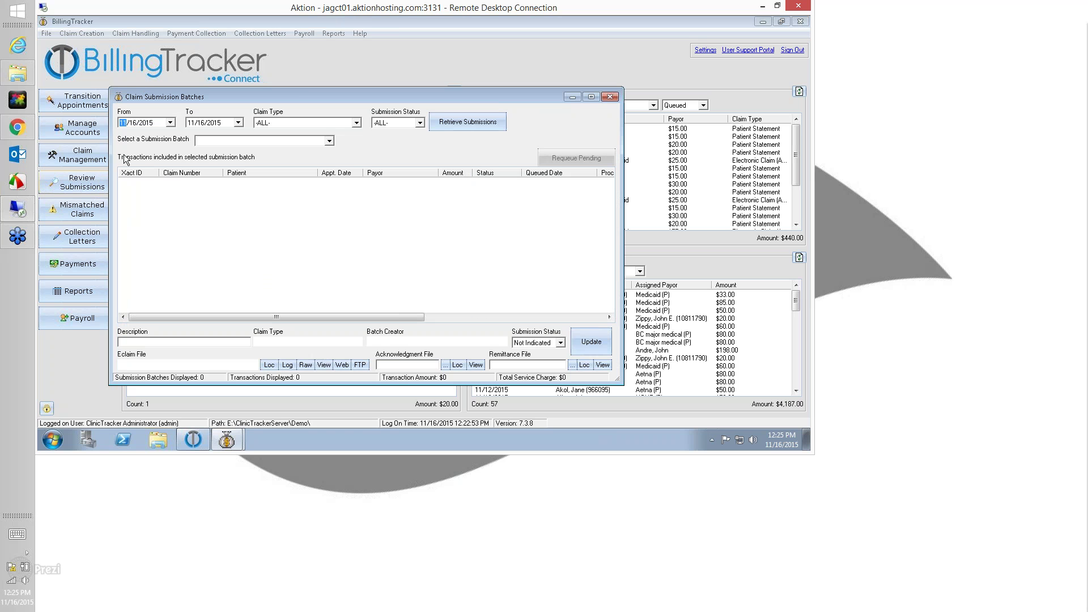
pyautogui.click(132, 123)
pyautogui.write('01')
pyautogui.write('1')
pyautogui.click(462, 124)
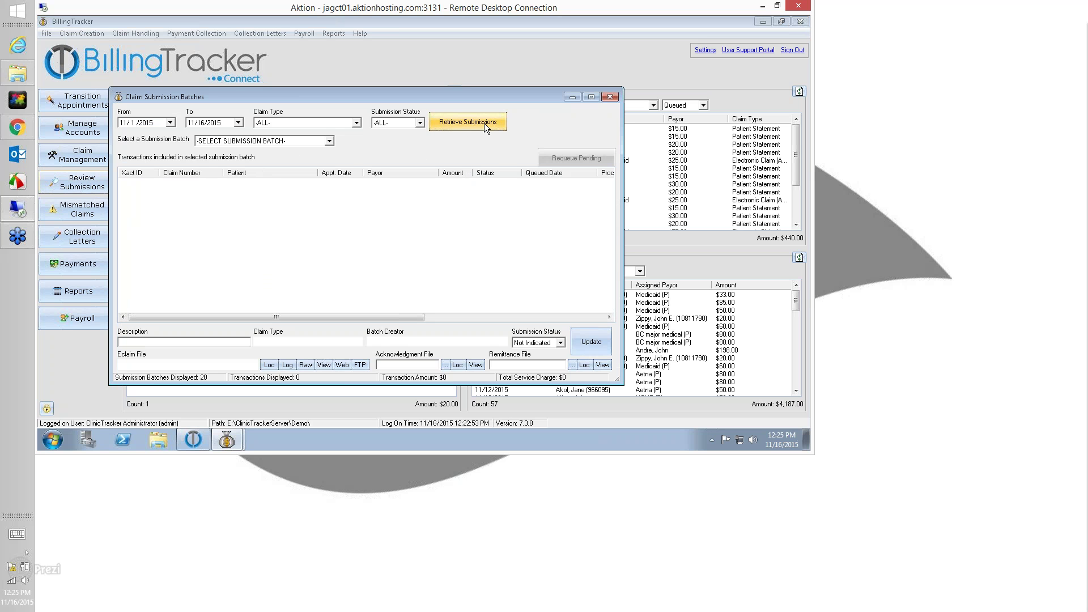
pyautogui.click(266, 140)
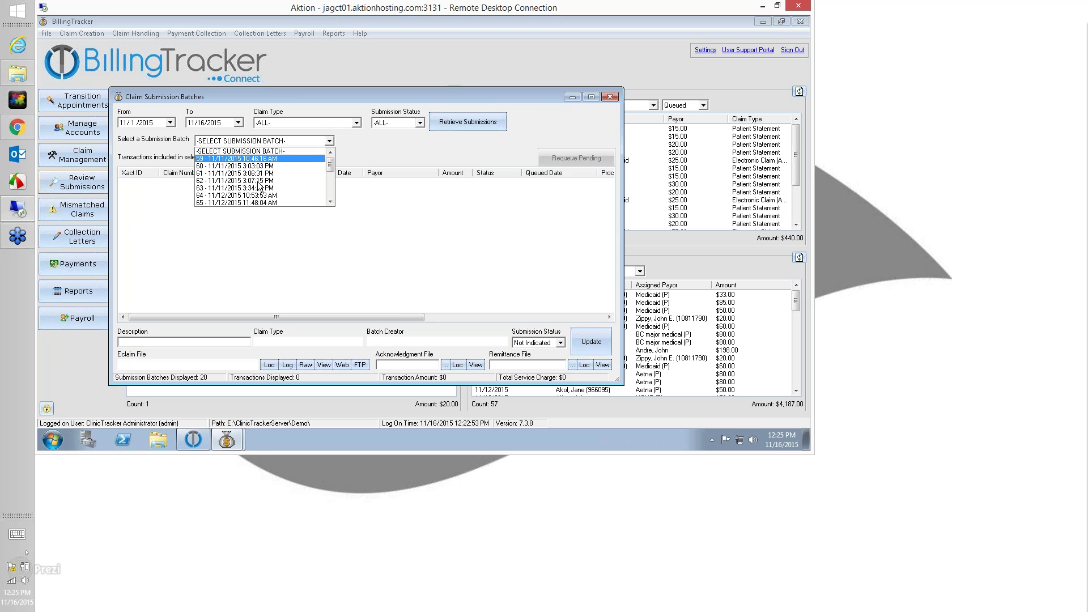
# Requeue the pending transaction in submission batch 65
pyautogui.click(258, 203)
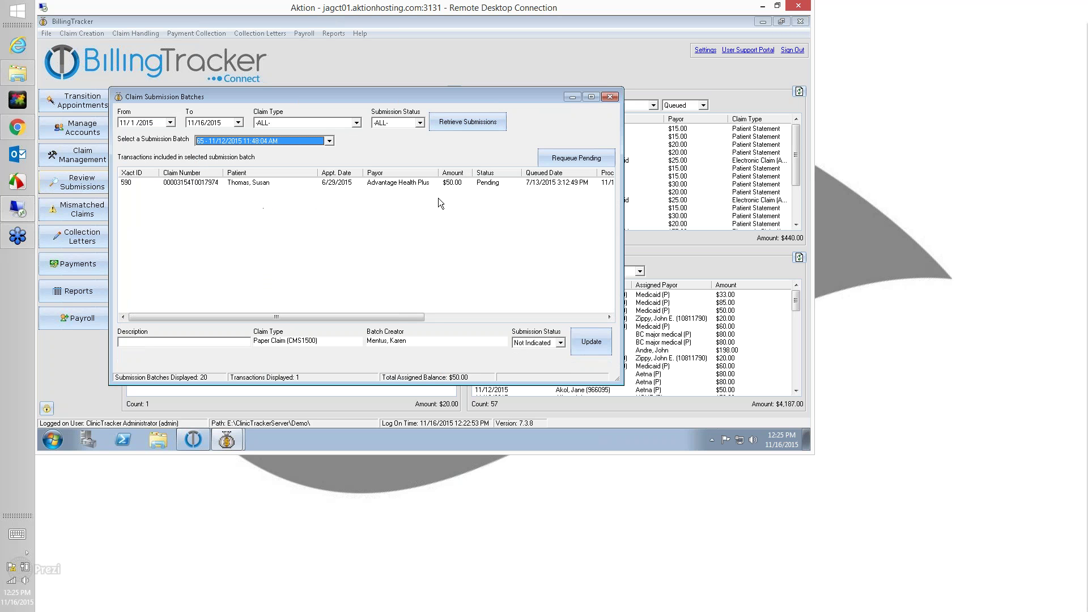
pyautogui.click(207, 183)
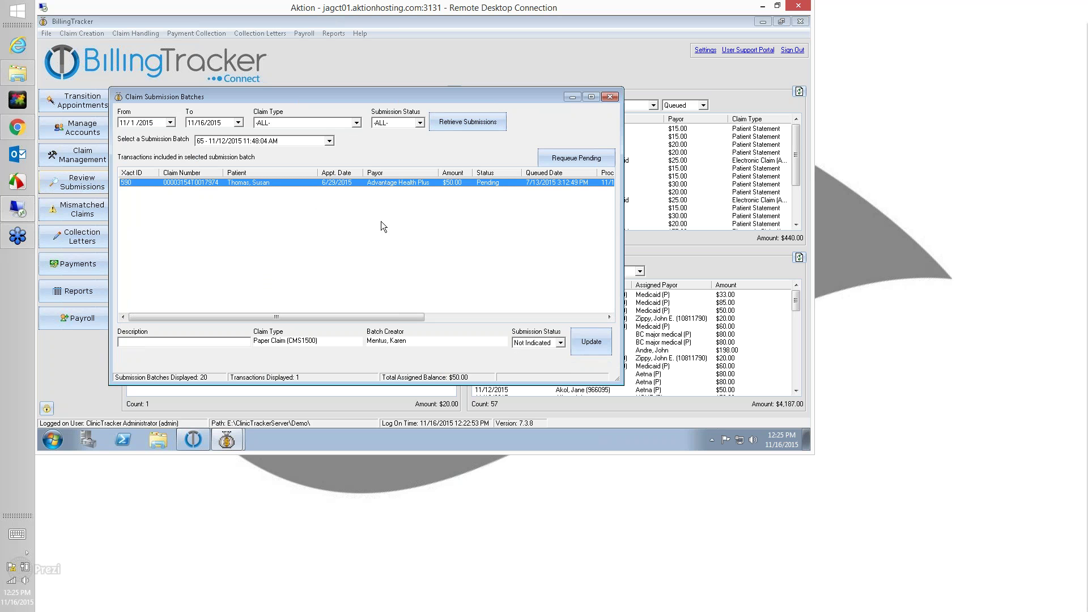
pyautogui.click(299, 141)
pyautogui.click(405, 154)
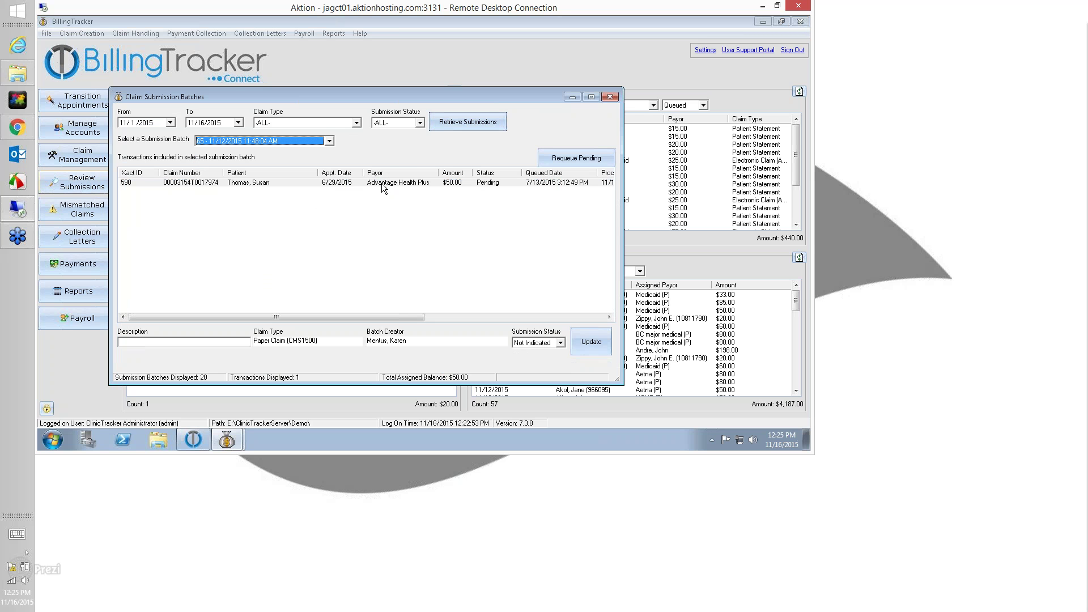
pyautogui.click(426, 184)
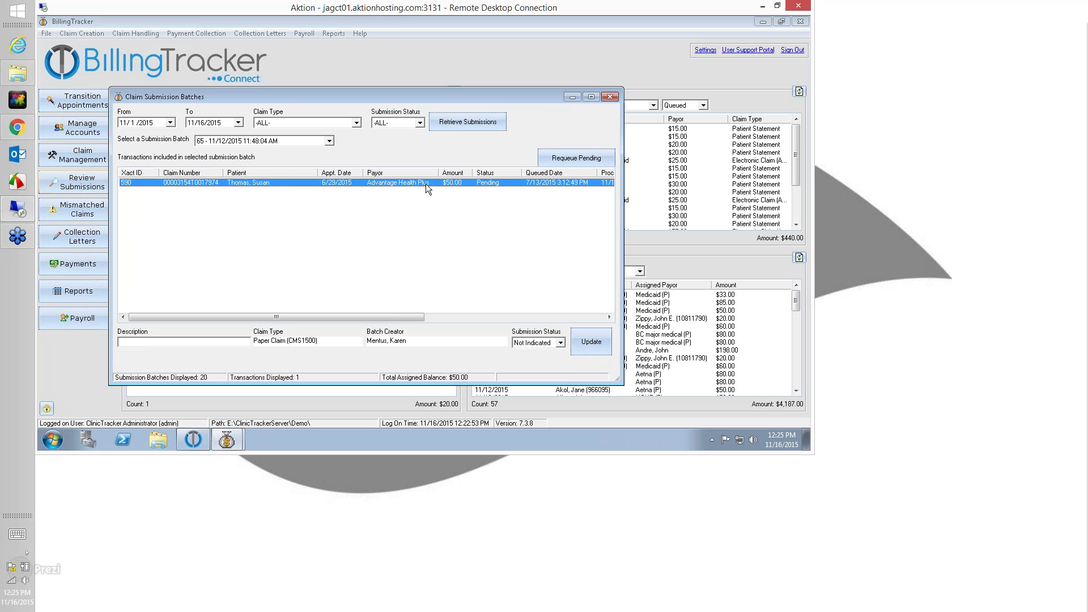
pyautogui.click(571, 162)
pyautogui.click(394, 260)
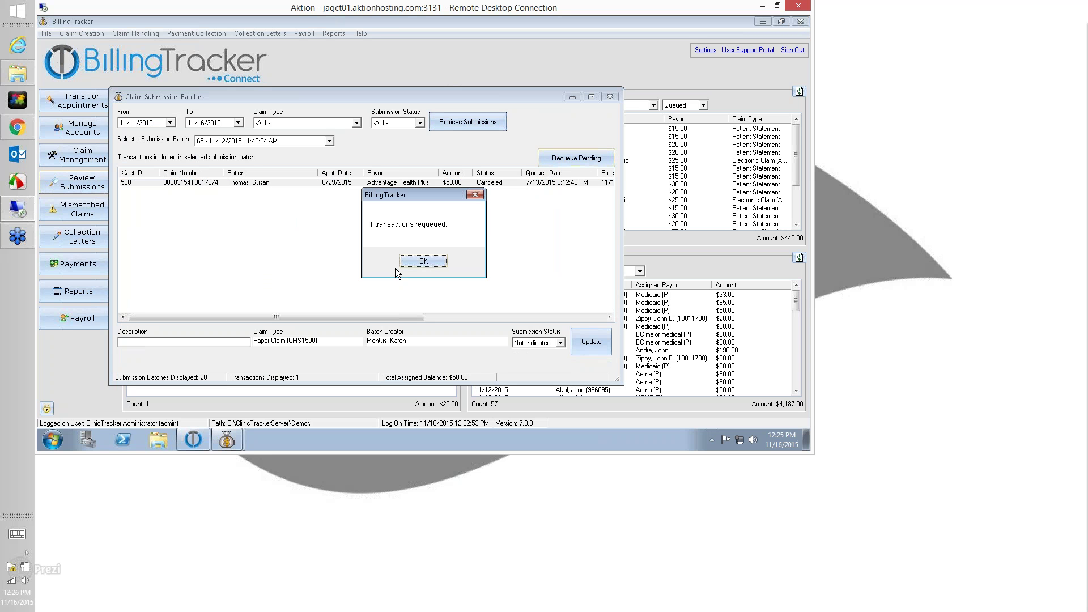
pyautogui.click(419, 261)
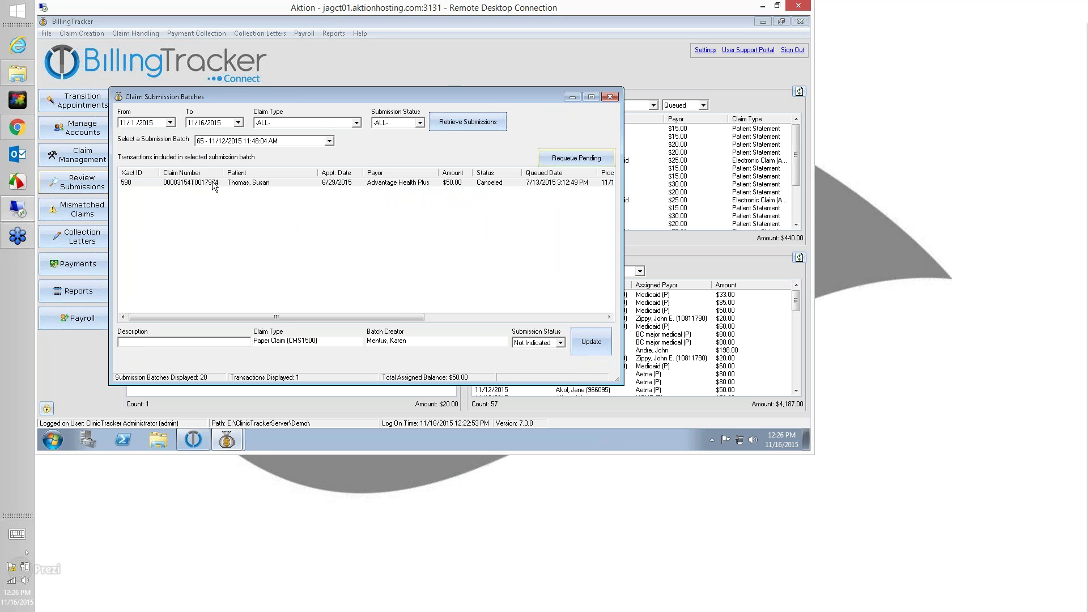
# Check batch 68, which has no pending transactions to requeue
pyautogui.click(225, 141)
pyautogui.click(224, 160)
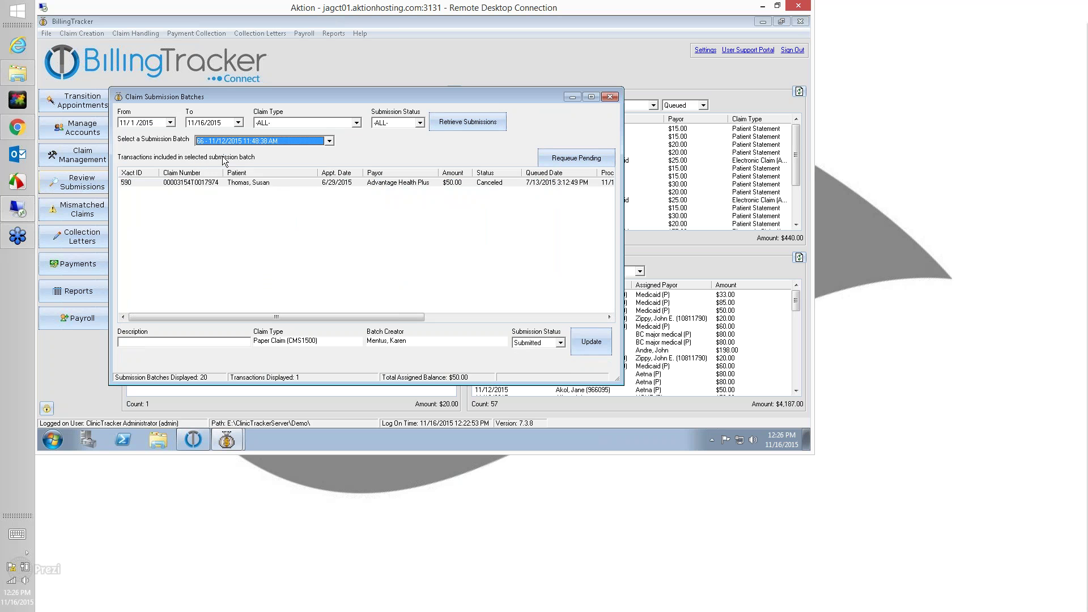
pyautogui.click(224, 141)
pyautogui.click(224, 173)
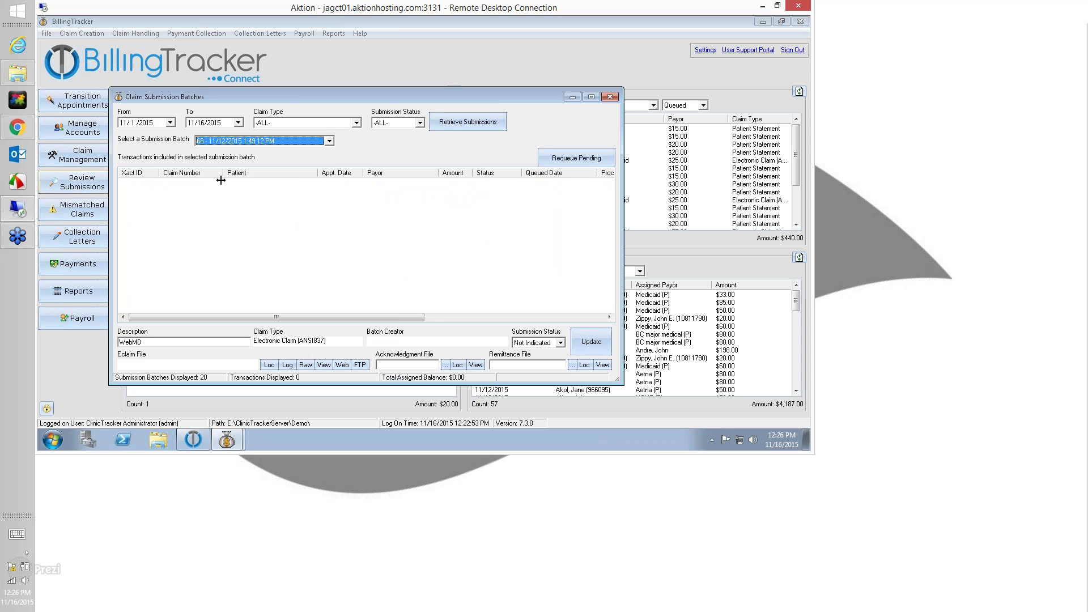
pyautogui.click(578, 157)
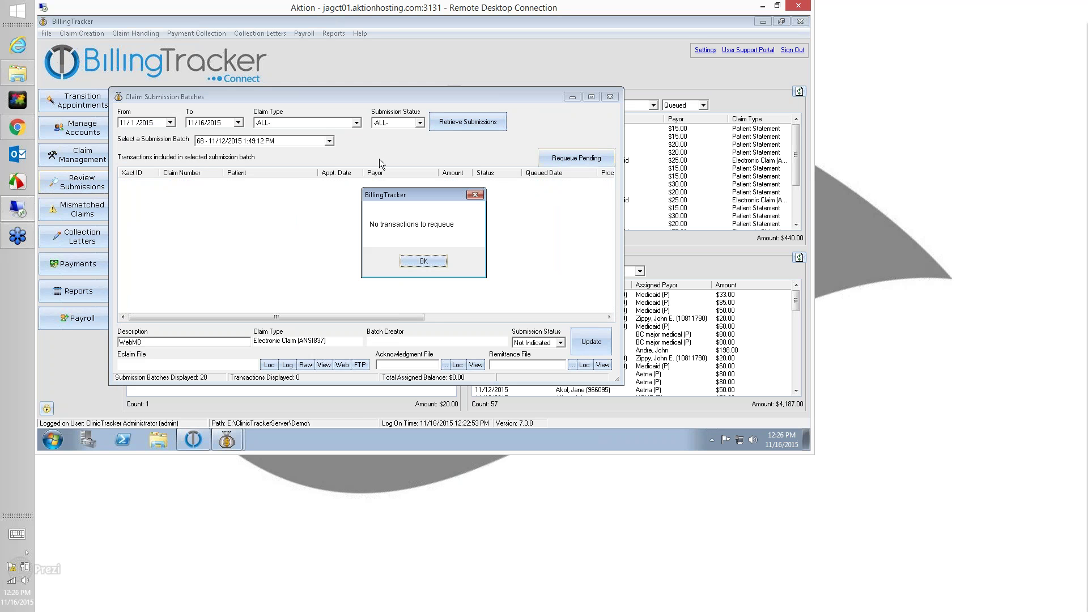
pyautogui.click(423, 261)
# Requeue batch 71's pending $60.00 Medicaid claim, then close the submission batches window
pyautogui.click(285, 142)
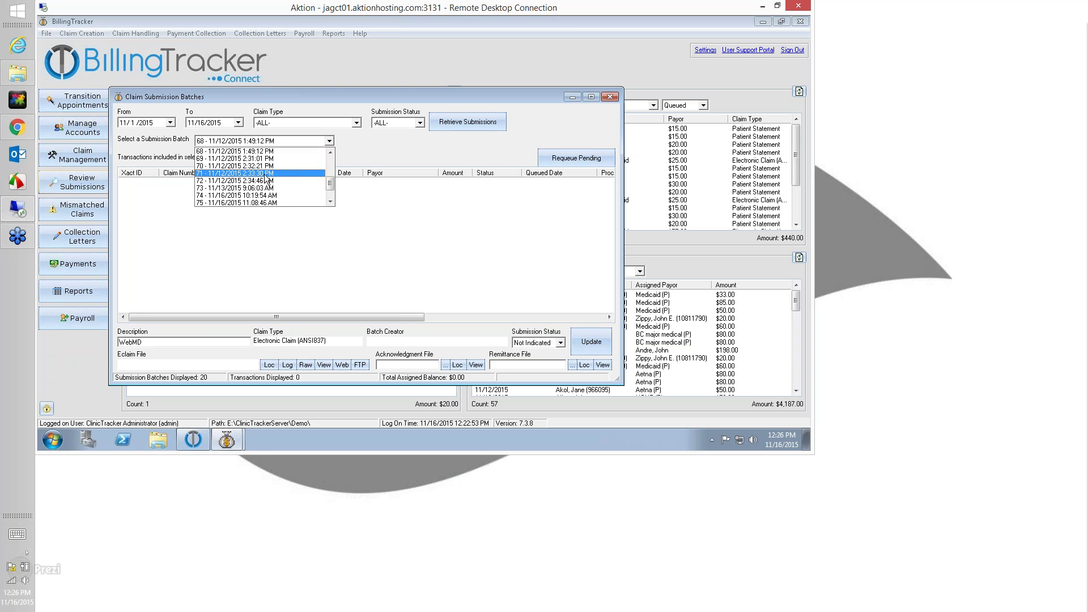
pyautogui.click(239, 173)
pyautogui.click(585, 162)
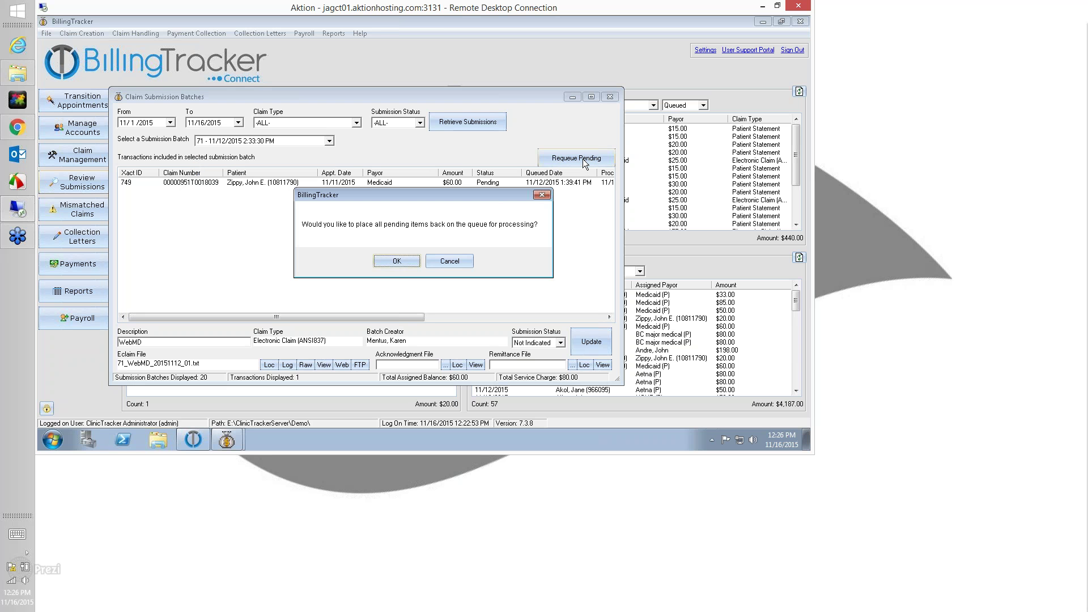
pyautogui.click(403, 263)
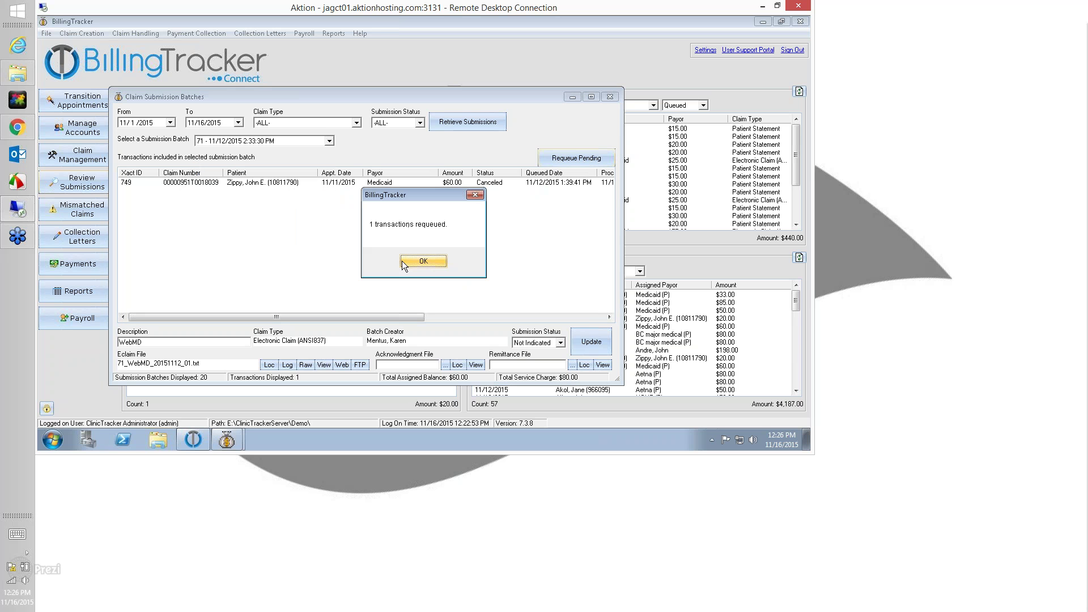
pyautogui.click(404, 264)
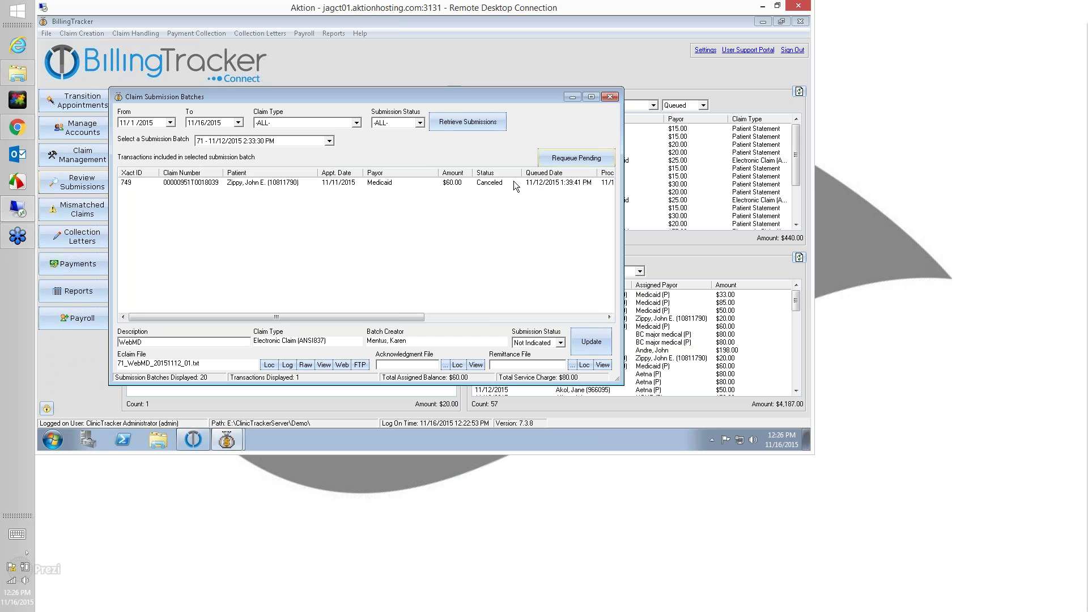
pyautogui.click(498, 184)
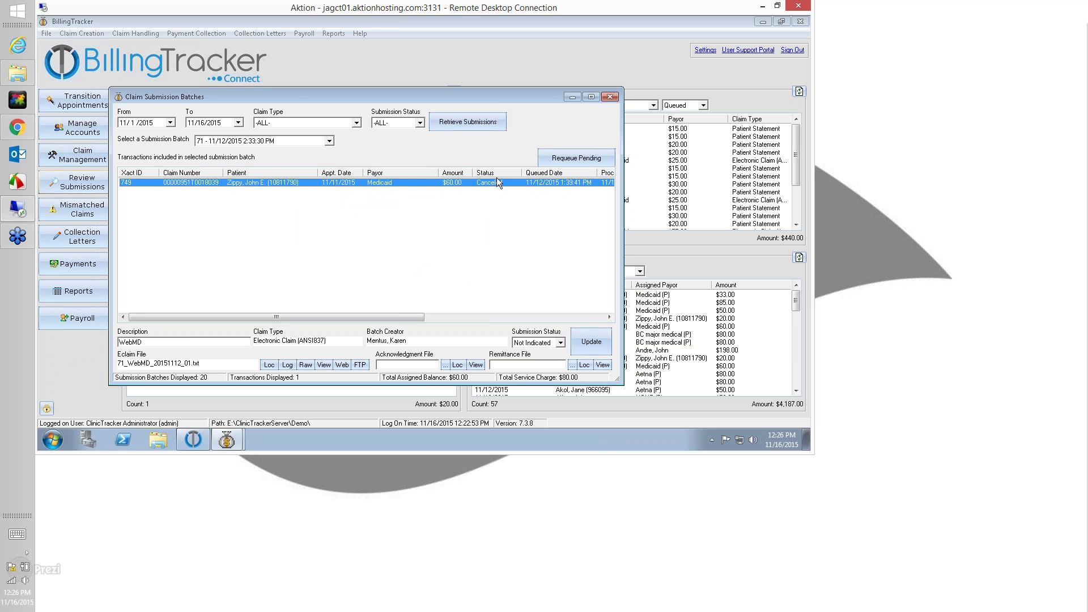
pyautogui.click(610, 97)
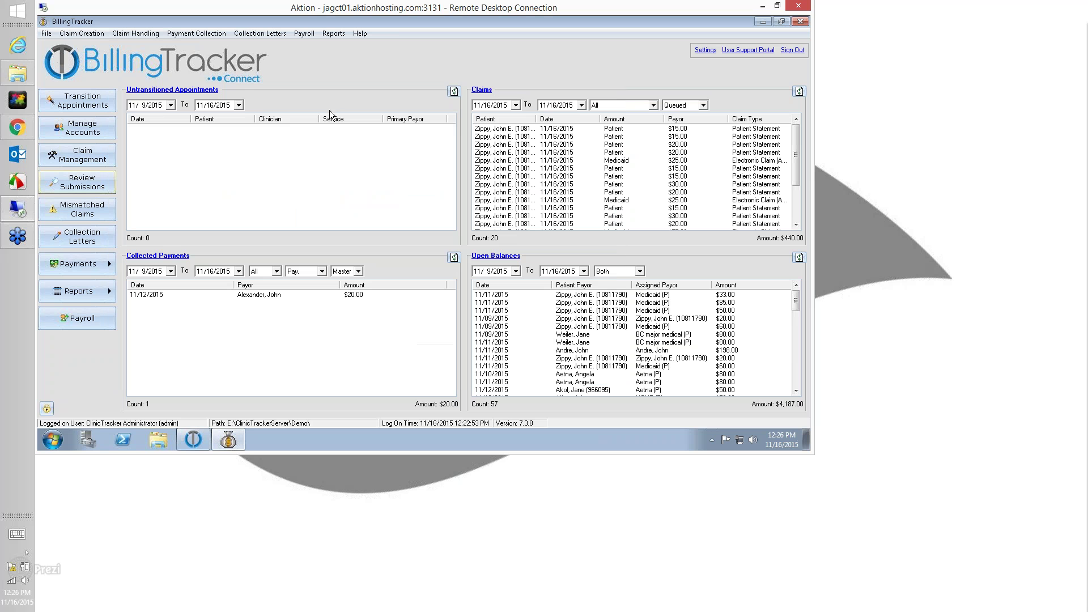
# List the queued Electronic Claim (ANSI837) claims with WebMD transmission type
pyautogui.click(97, 157)
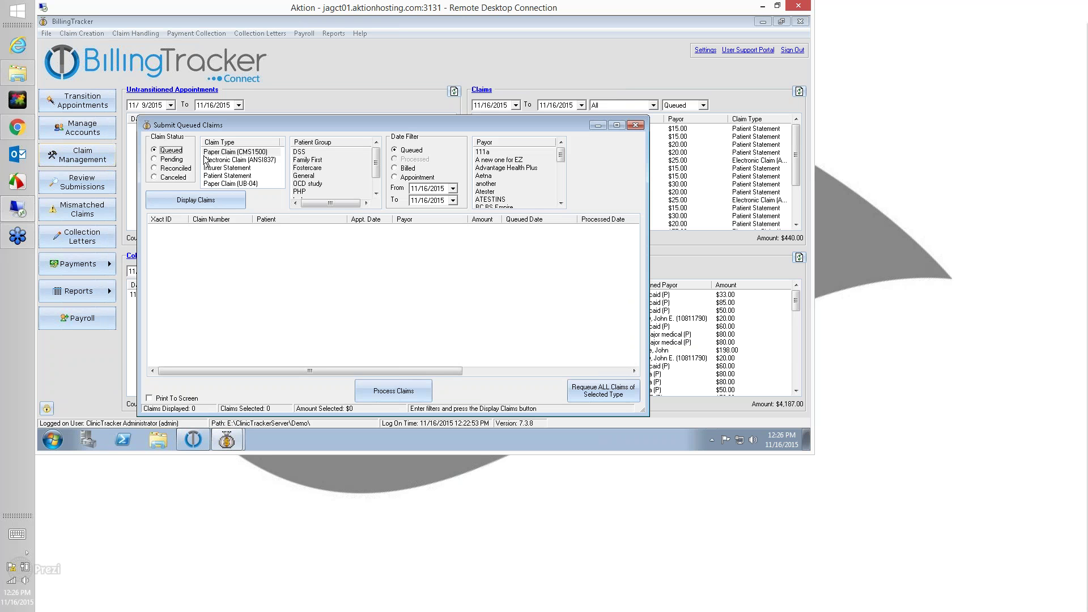
pyautogui.click(246, 161)
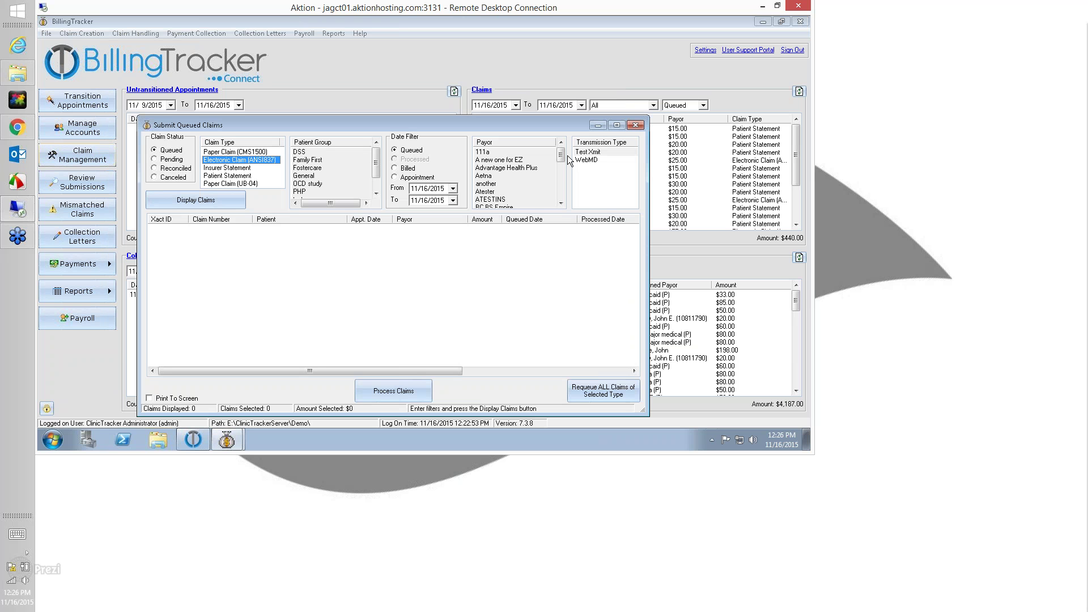
pyautogui.click(191, 199)
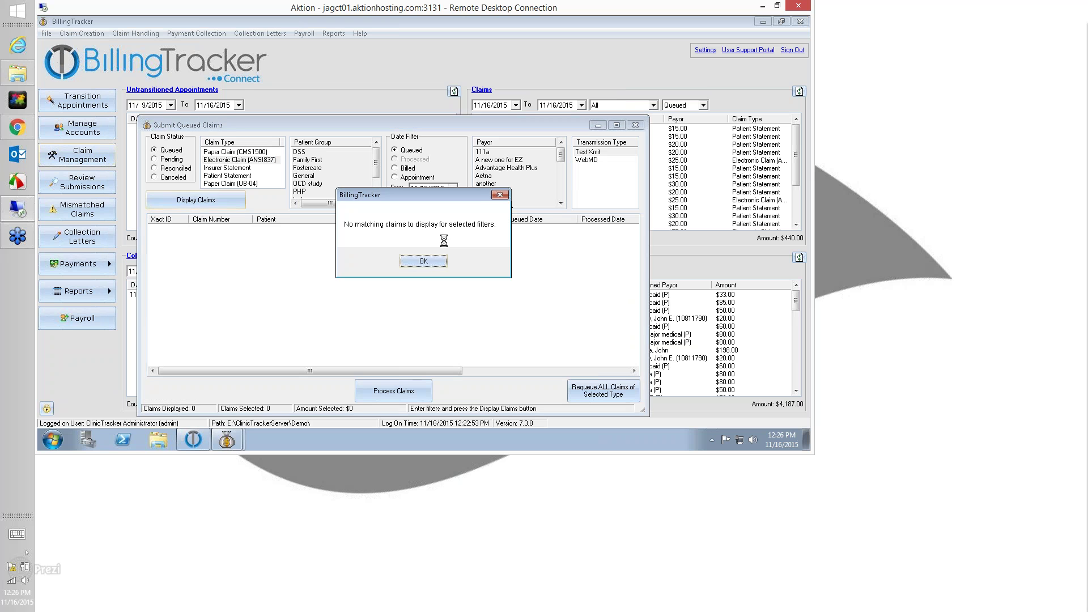
pyautogui.click(429, 258)
pyautogui.click(585, 161)
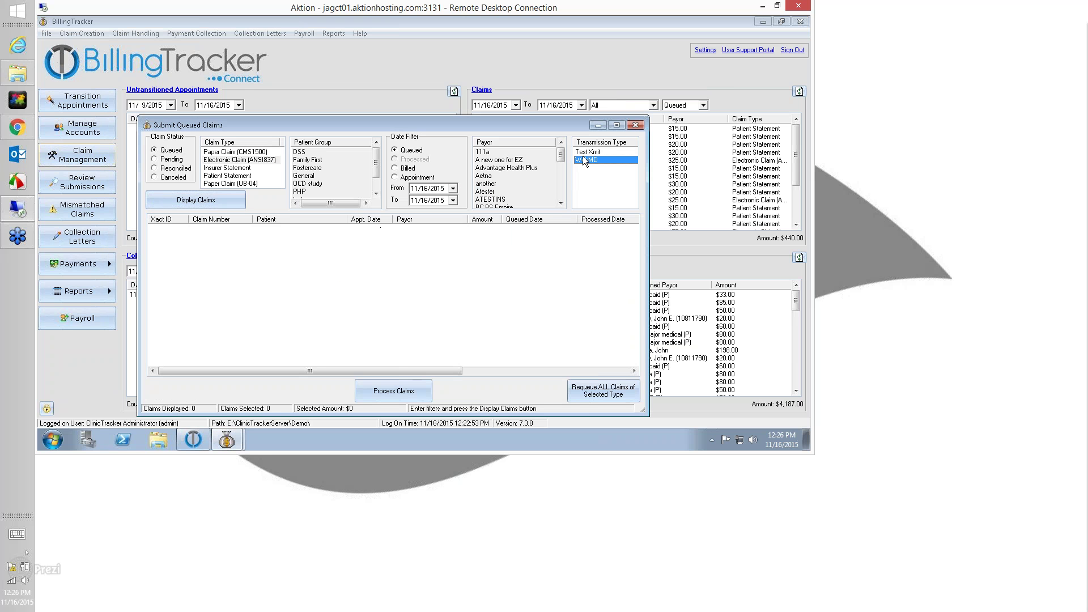
pyautogui.click(192, 200)
# Process all six queued claims ($215.00), declining batch details and the website, then close
pyautogui.click(228, 230)
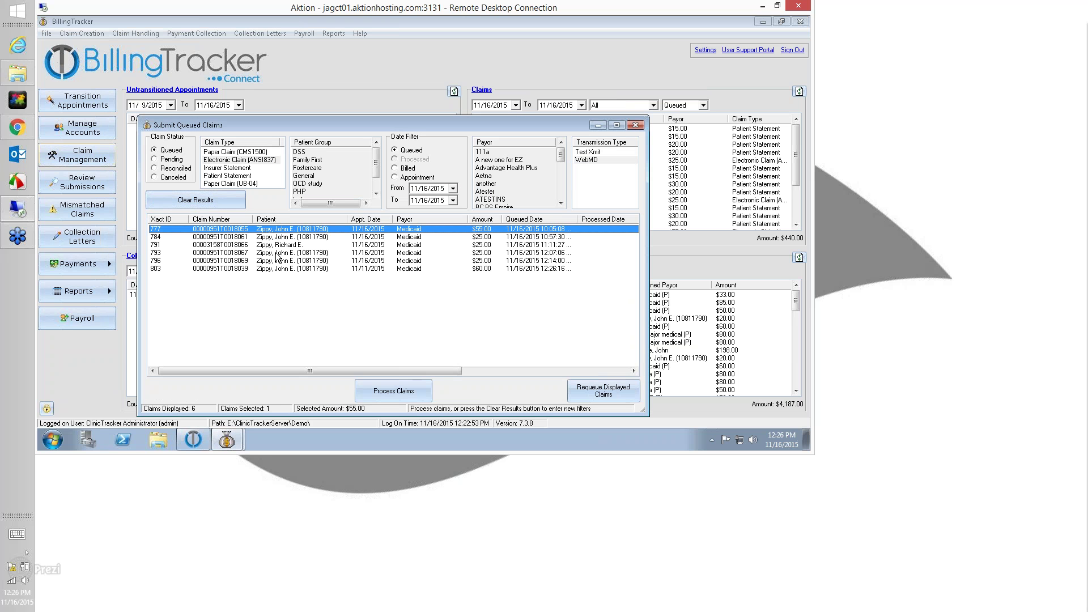
pyautogui.keyDown('shift'); pyautogui.click(352, 270); pyautogui.keyUp('shift')
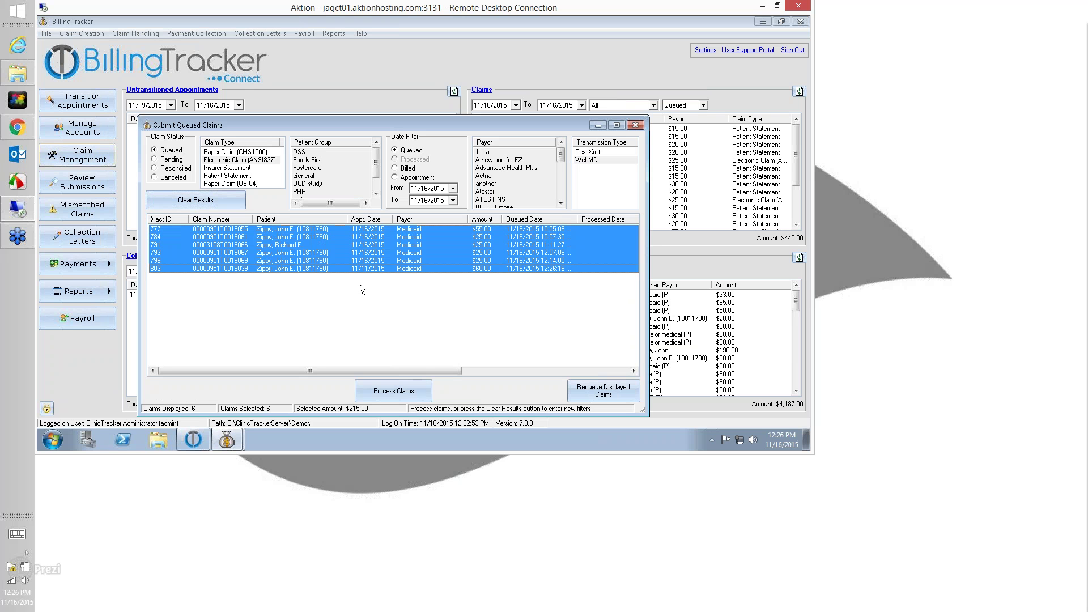
pyautogui.click(415, 388)
pyautogui.click(416, 261)
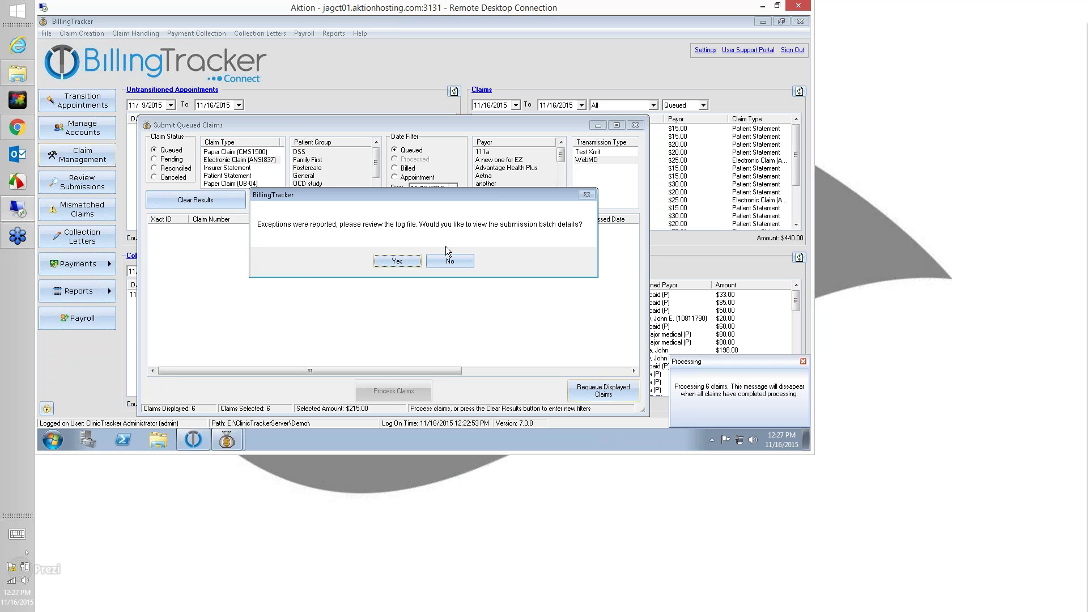
pyautogui.click(449, 260)
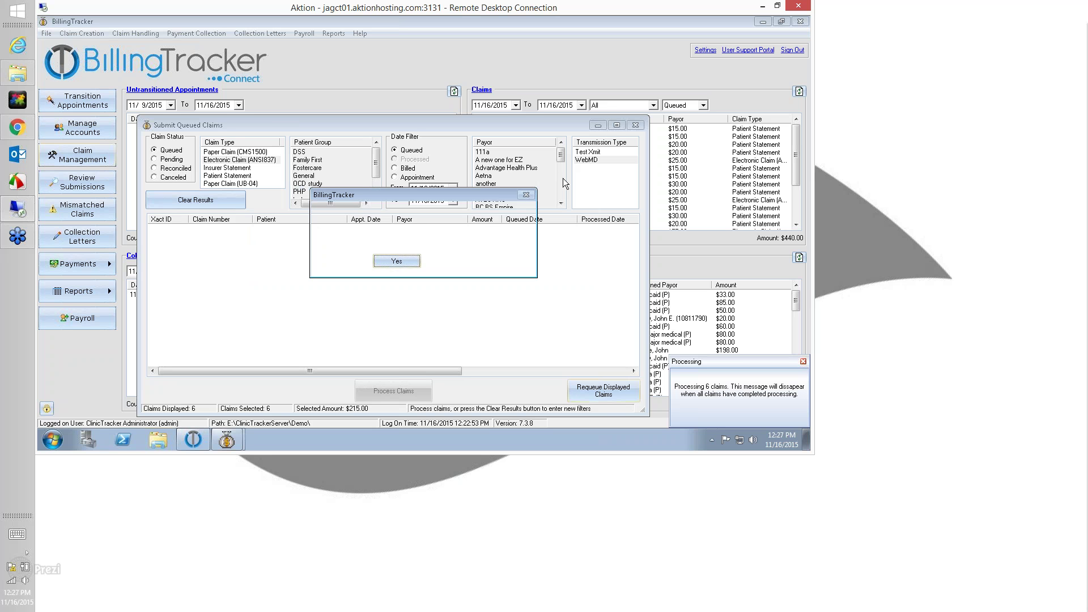
pyautogui.click(452, 261)
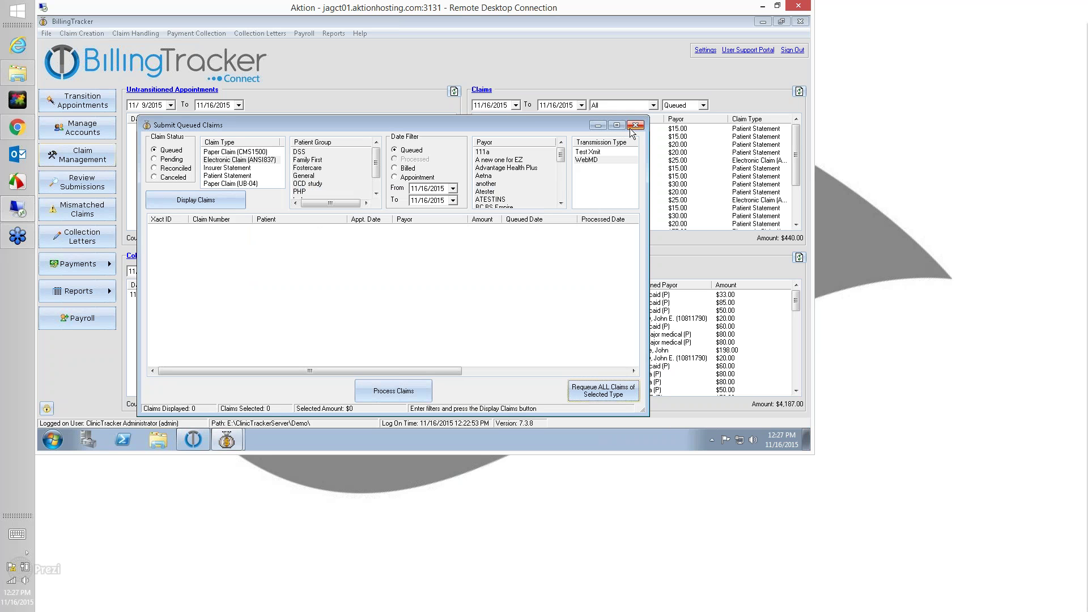
pyautogui.click(636, 124)
# Open the patient's account by searching surnames starting with 'zi'
pyautogui.click(94, 134)
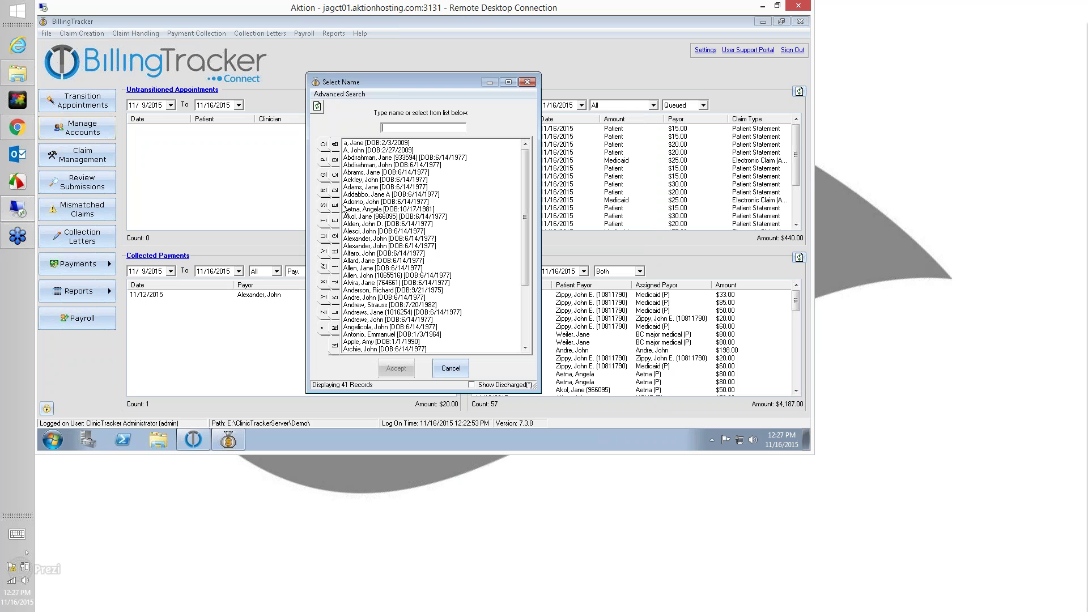
pyautogui.write('z')
pyautogui.doubleClick(367, 202)
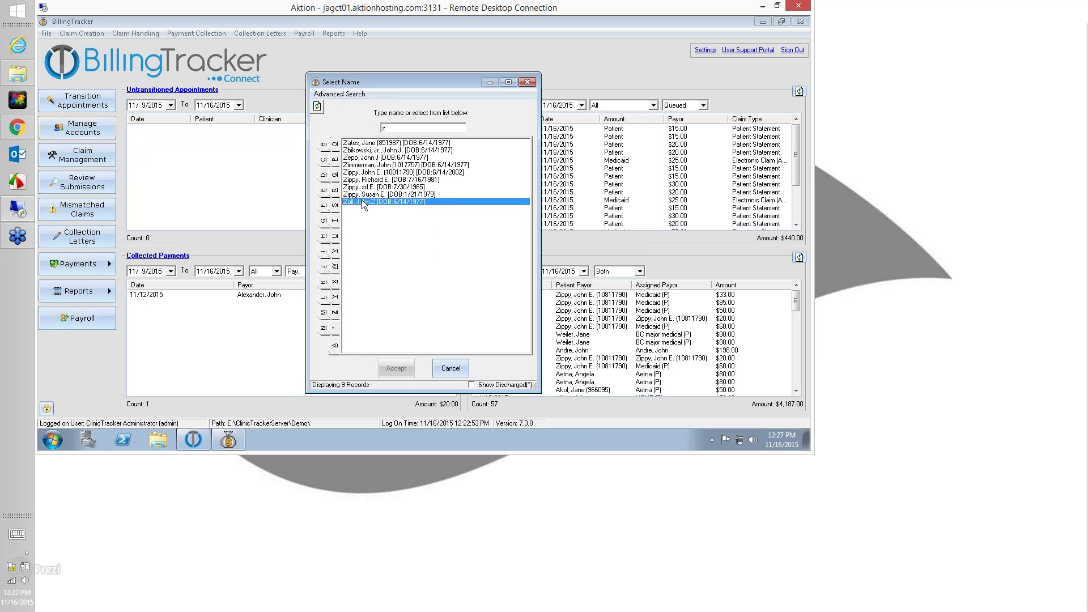
pyautogui.click(289, 140)
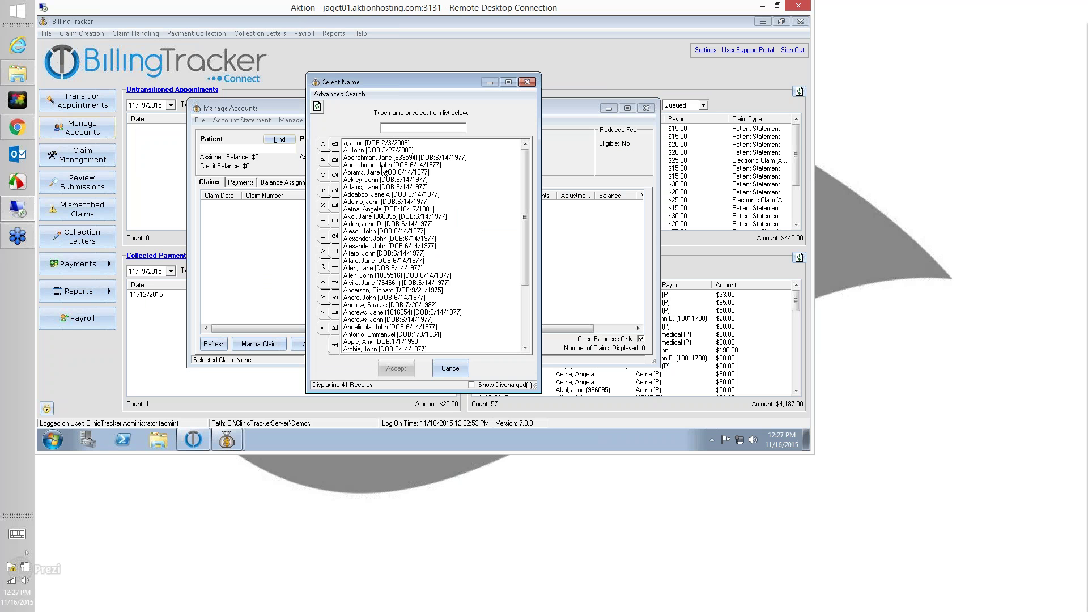
pyautogui.write('zi')
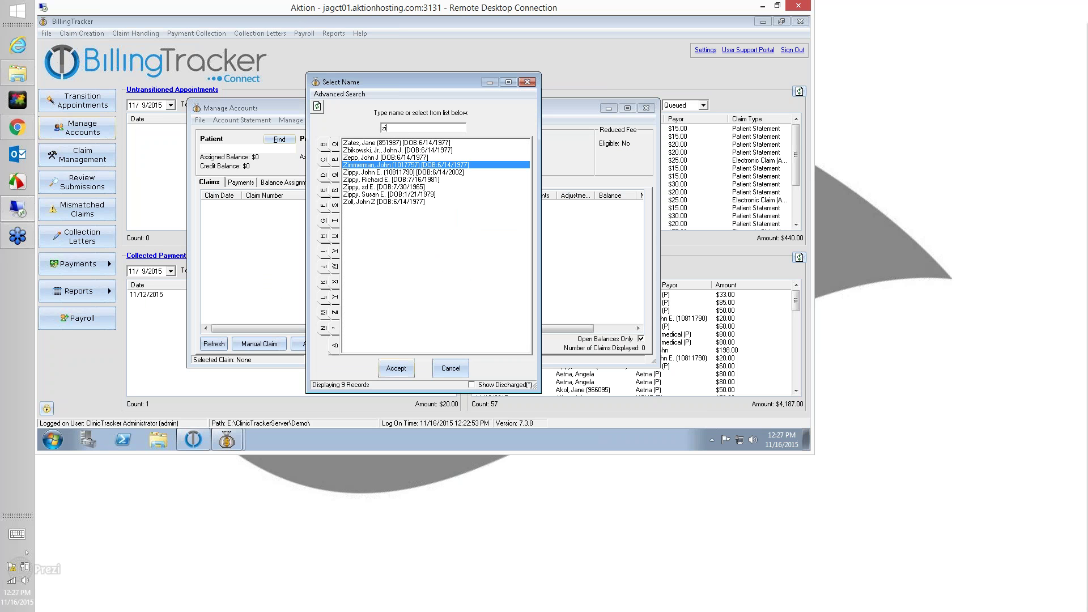
pyautogui.doubleClick(361, 172)
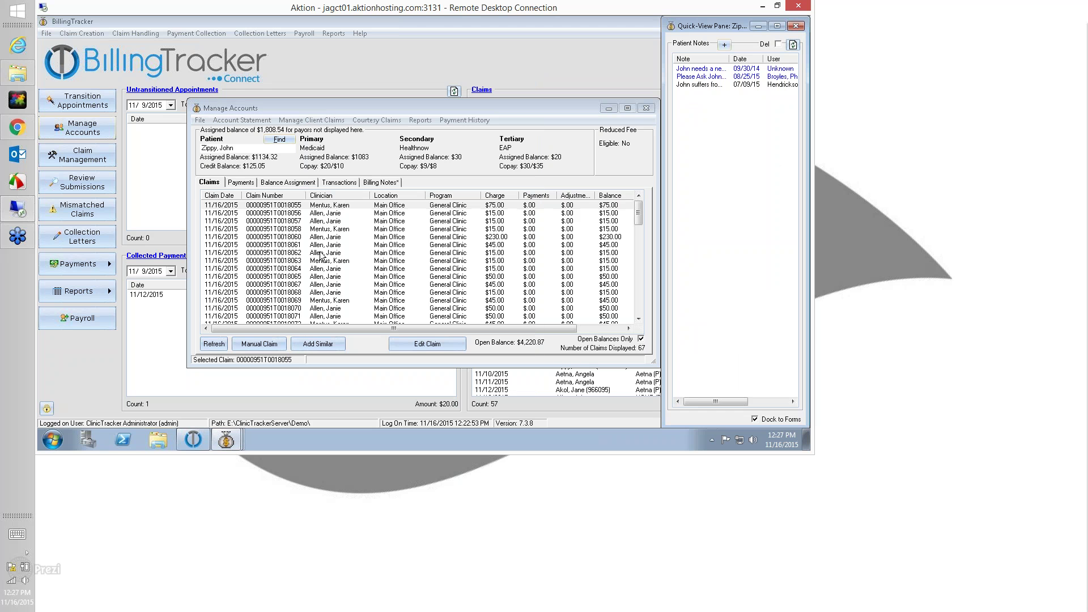
pyautogui.click(303, 214)
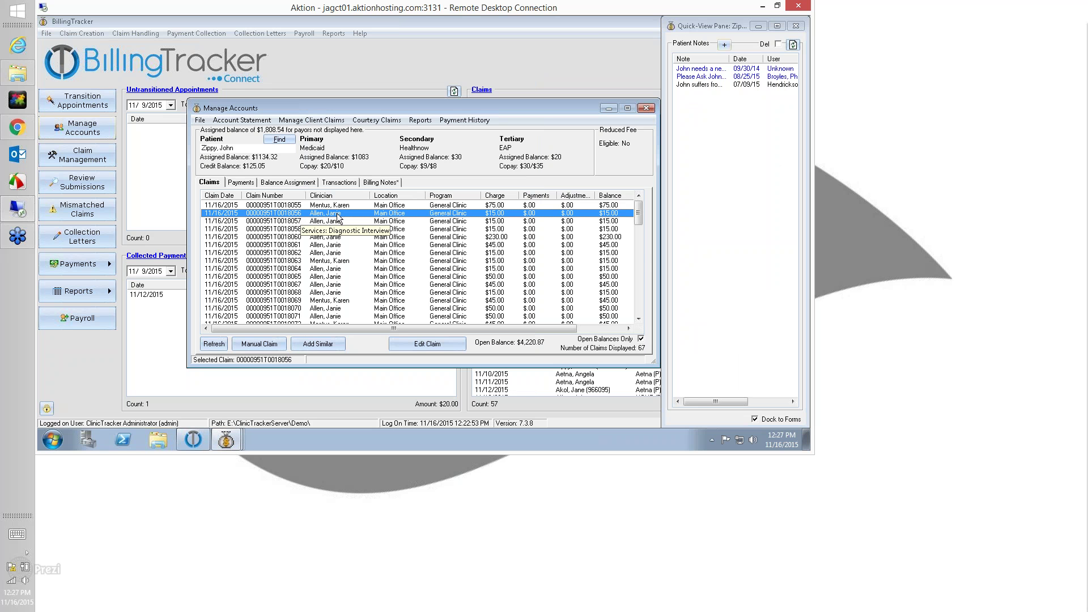
pyautogui.click(341, 205)
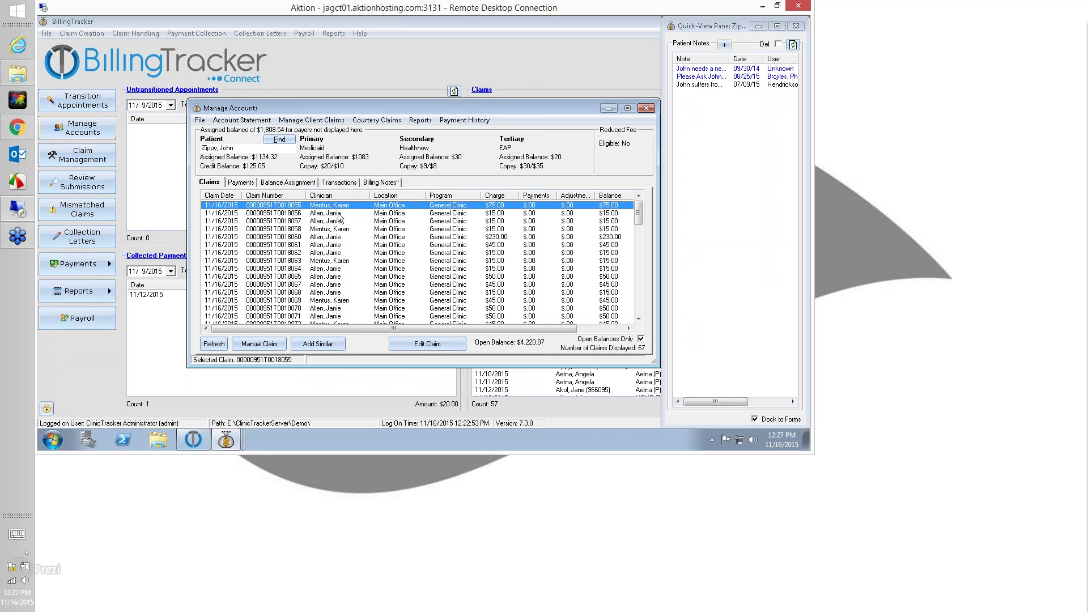
pyautogui.click(244, 214)
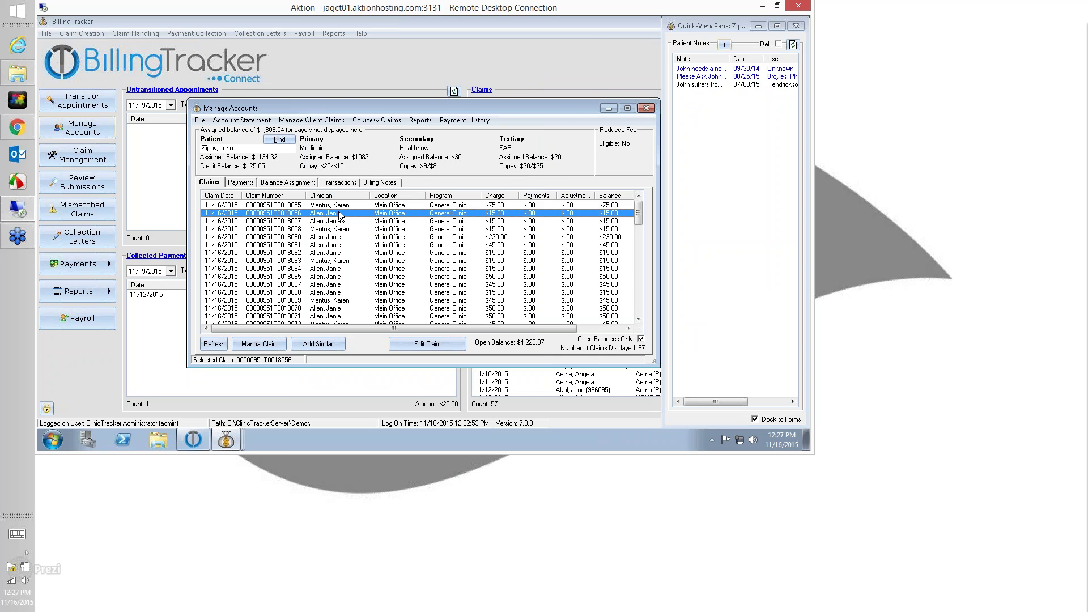
pyautogui.doubleClick(341, 216)
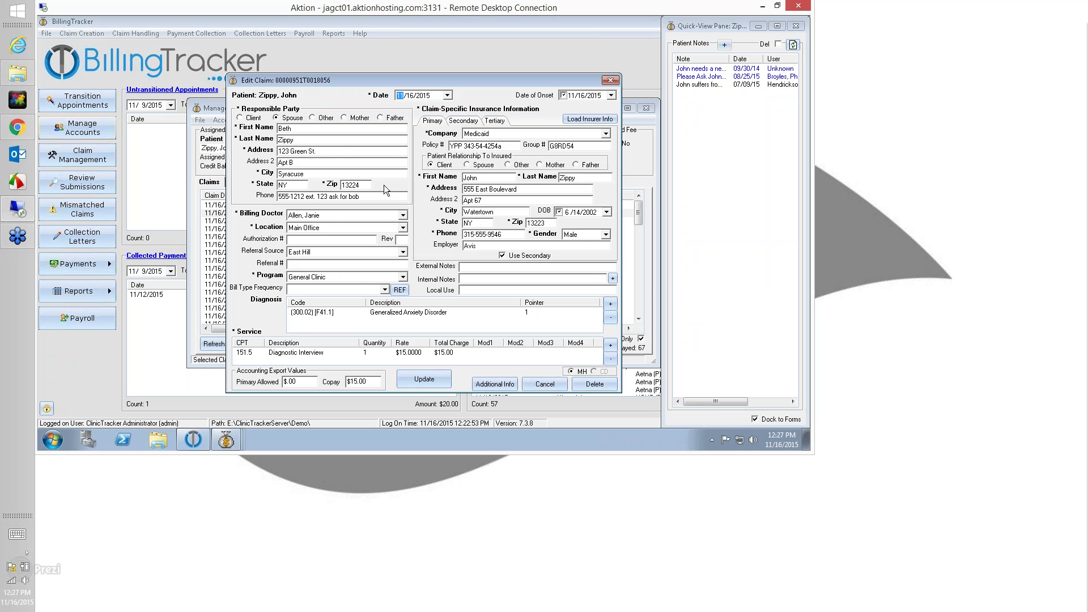
pyautogui.click(315, 241)
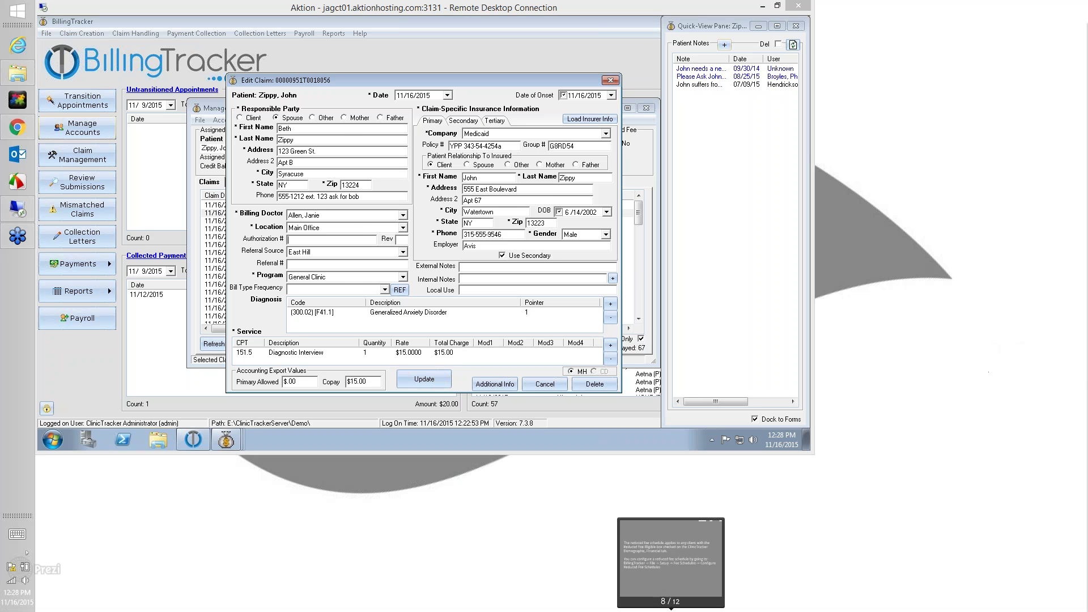
pyautogui.click(611, 80)
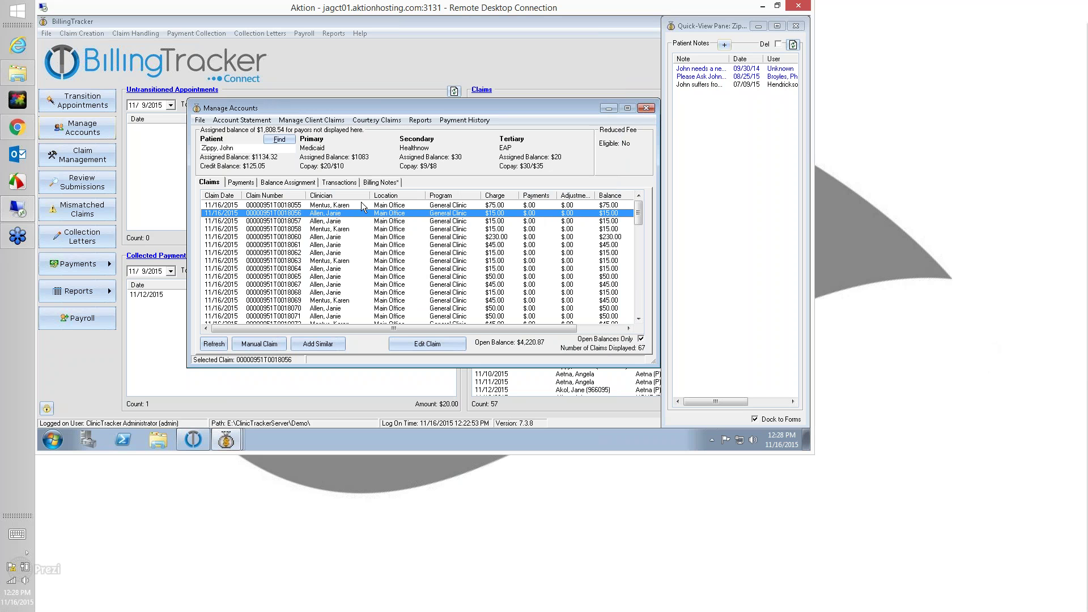
# In the Transactions tab, try overriding transaction 777's claim format to Insurer Statement
pyautogui.click(231, 206)
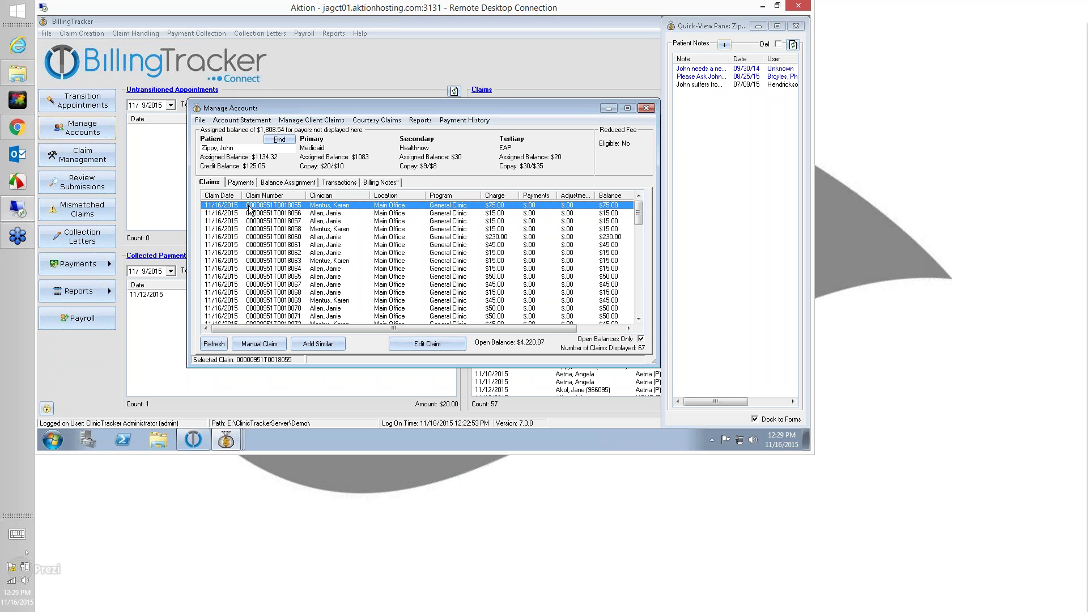
pyautogui.click(338, 182)
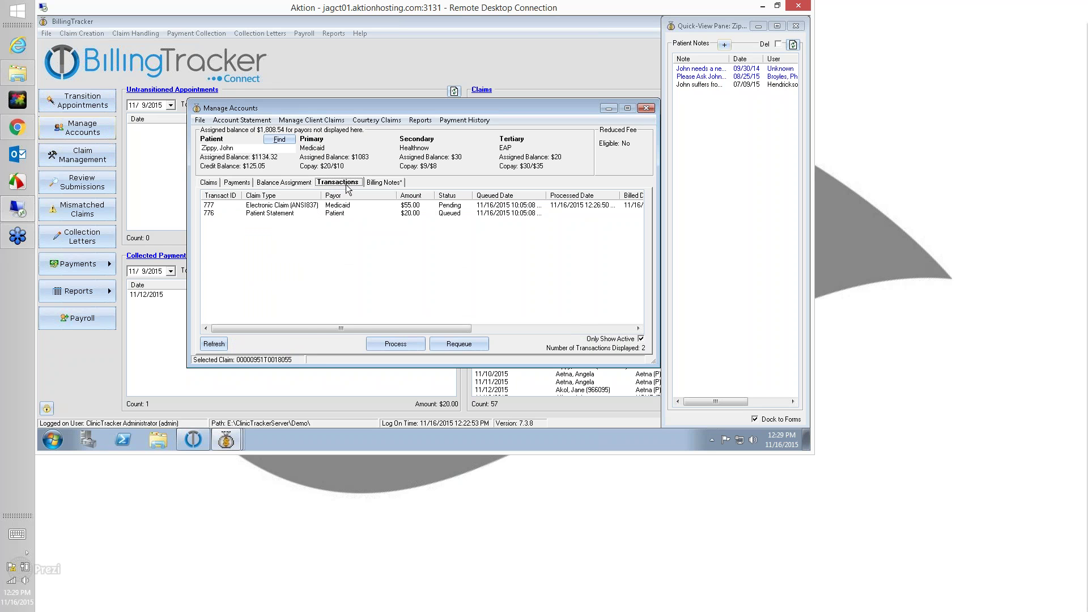
pyautogui.click(284, 207)
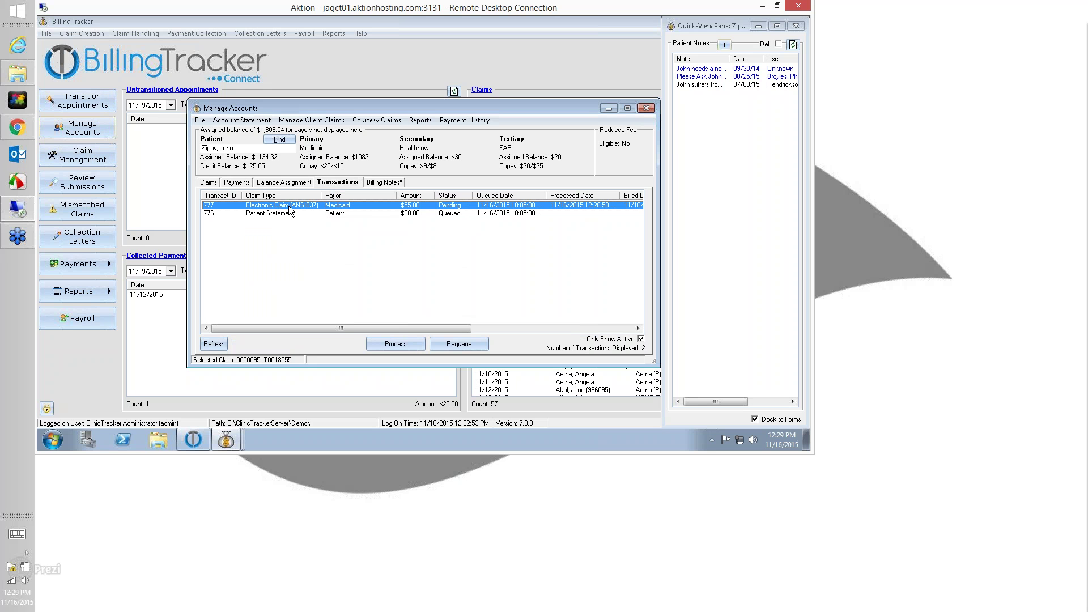
pyautogui.rightClick(303, 206)
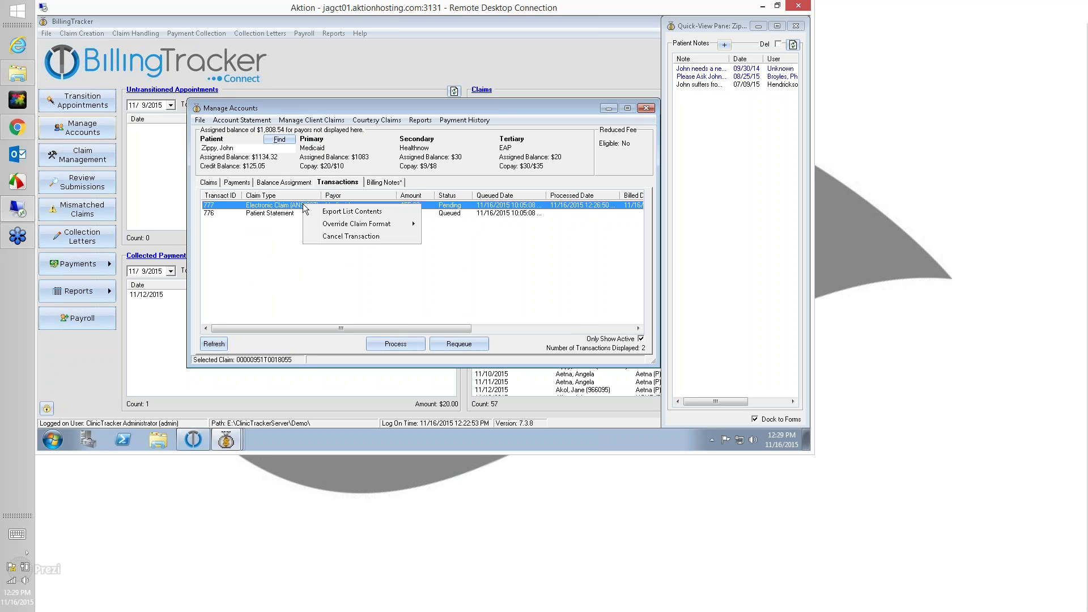
pyautogui.moveTo(343, 225)
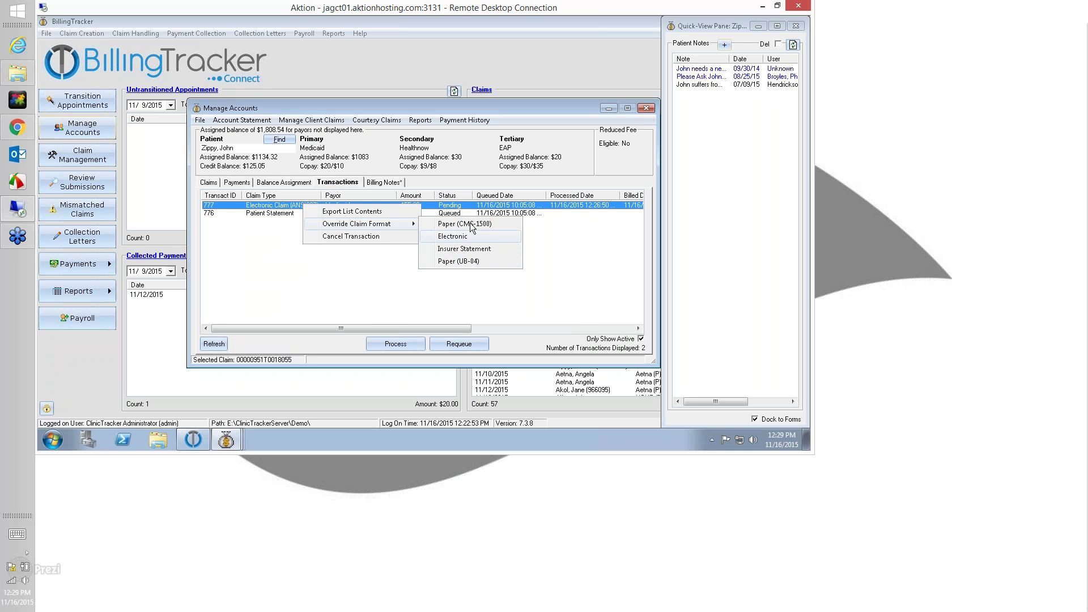
pyautogui.click(475, 252)
pyautogui.click(404, 264)
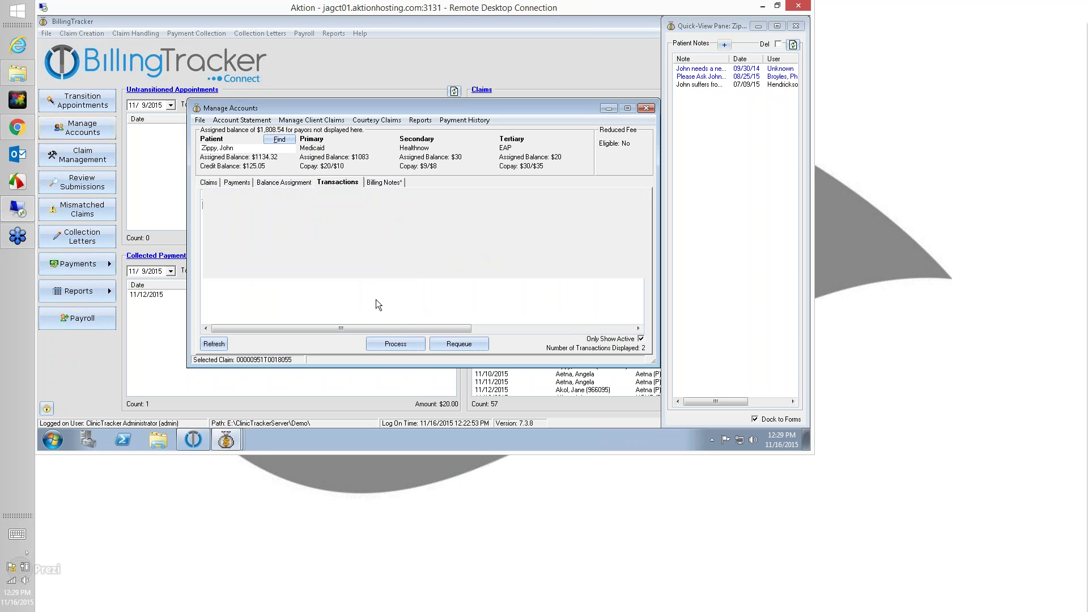
# Reload transactions and retry the Insurer Statement override on 777, getting the queued-only warning
pyautogui.click(284, 205)
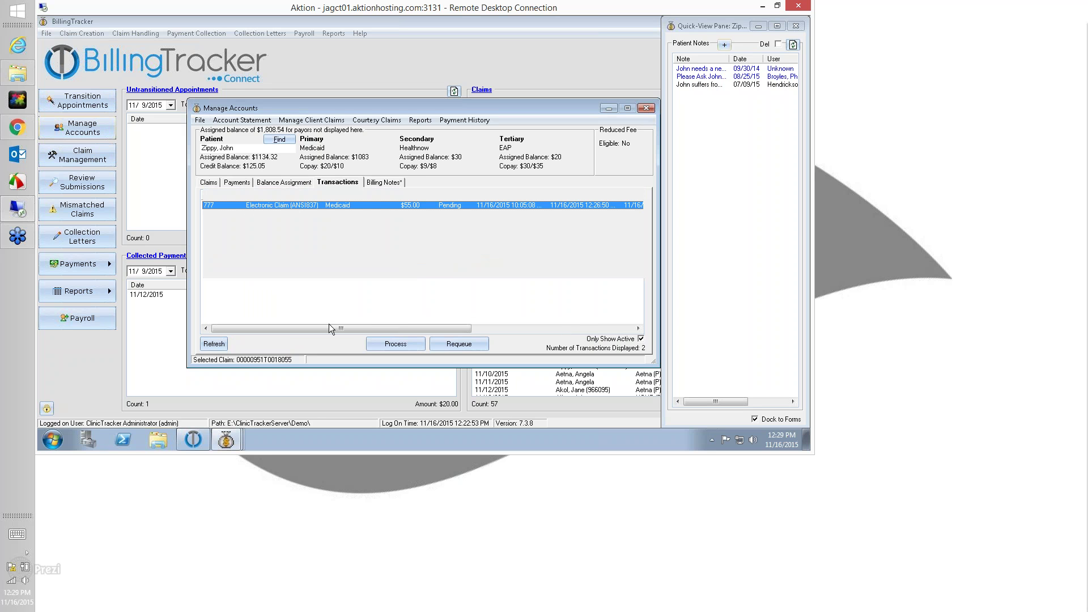
pyautogui.click(298, 182)
pyautogui.click(333, 183)
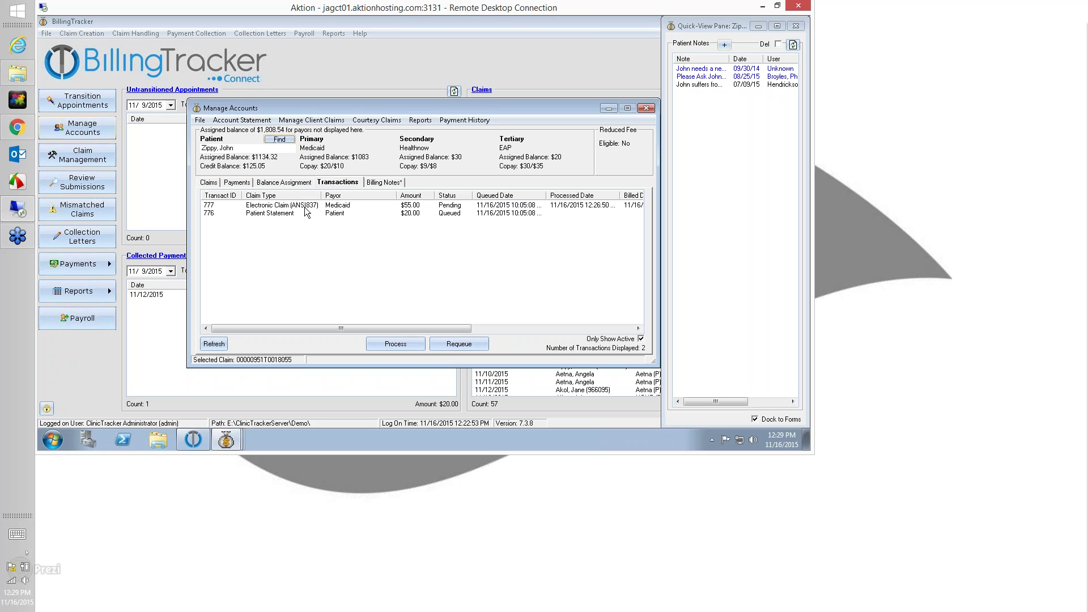
pyautogui.click(306, 206)
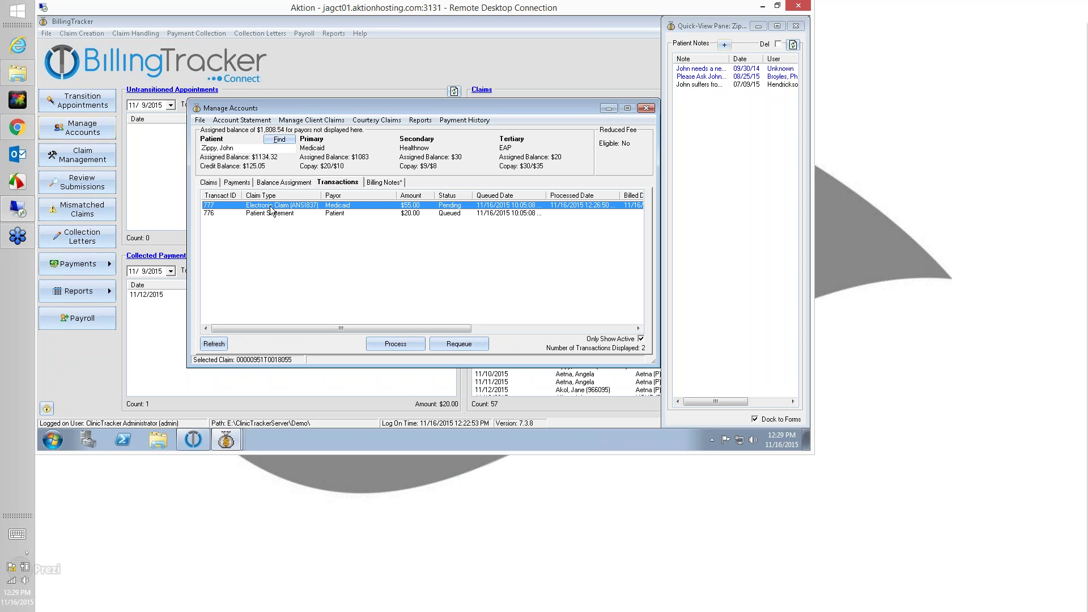
pyautogui.rightClick(328, 205)
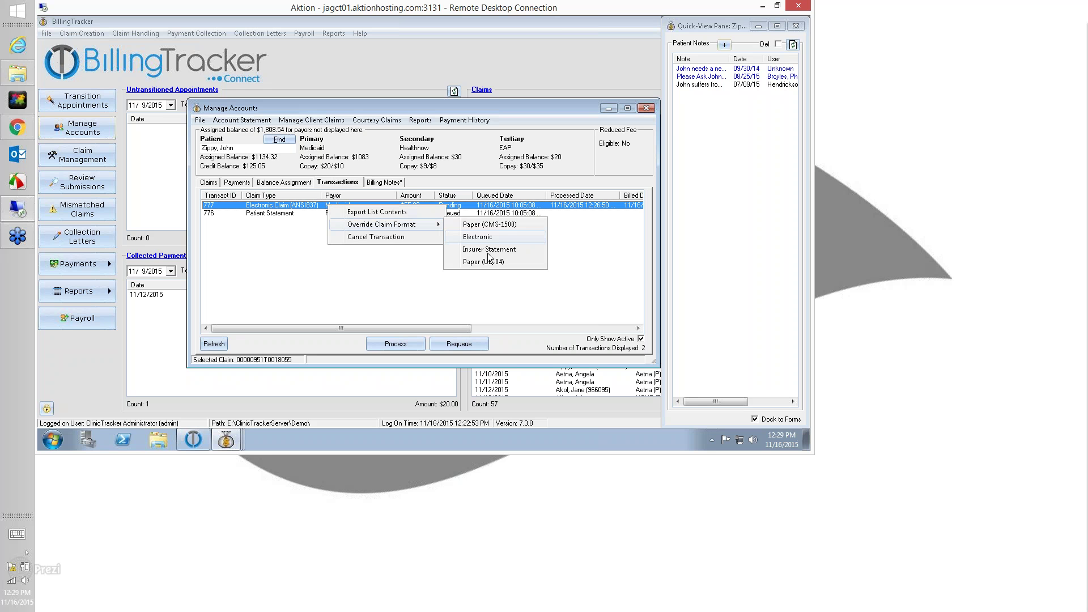
pyautogui.click(484, 254)
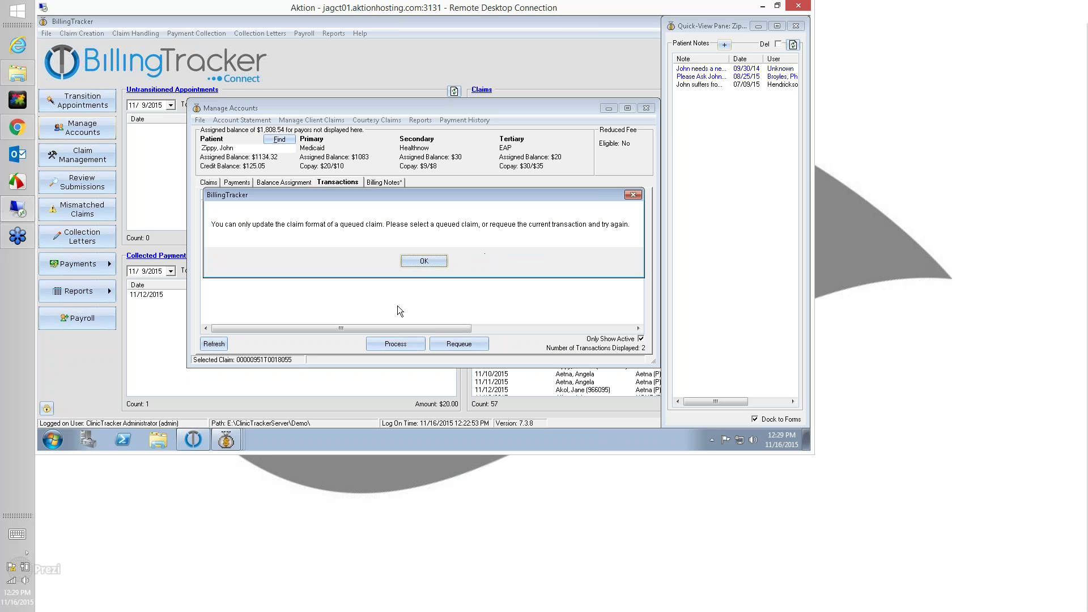
pyautogui.click(423, 265)
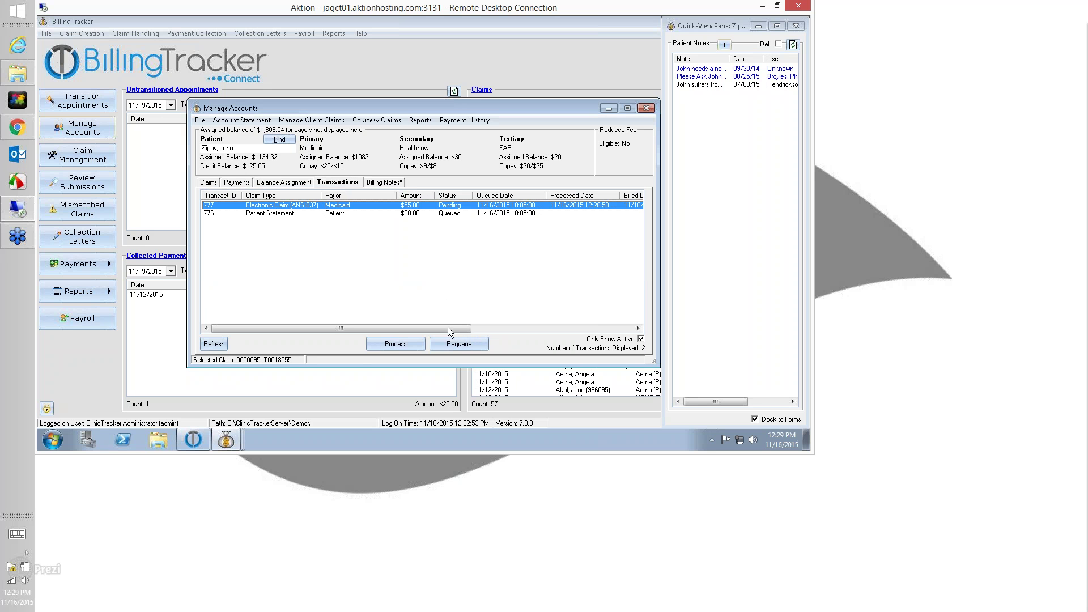
# Requeue Medicaid transaction 777 as 804 and override 804's format to Insurer Statement
pyautogui.click(451, 343)
pyautogui.click(390, 260)
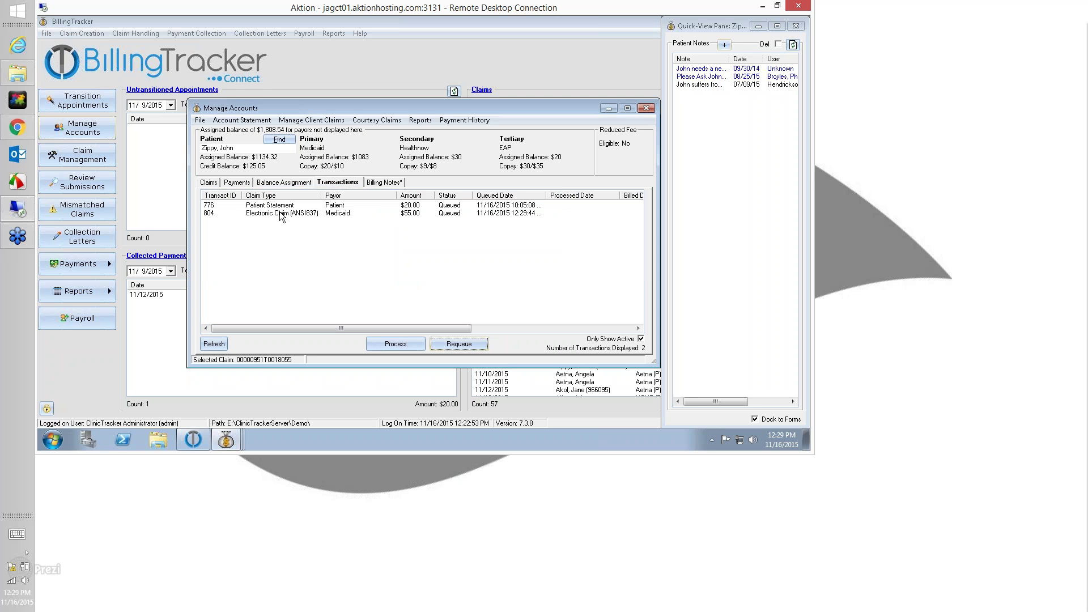
pyautogui.click(278, 207)
pyautogui.rightClick(316, 213)
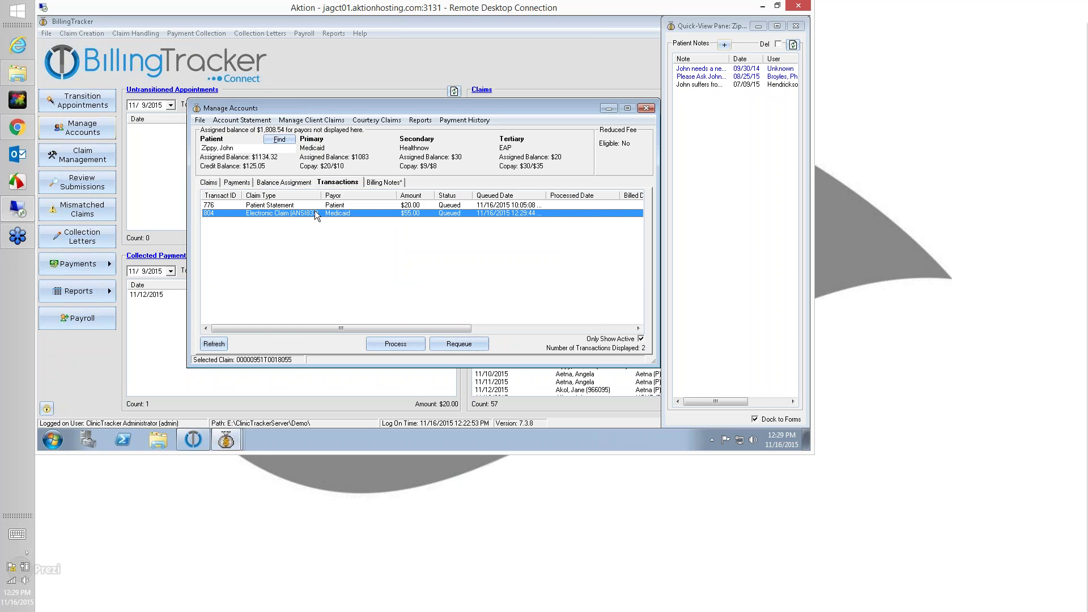
pyautogui.moveTo(355, 234)
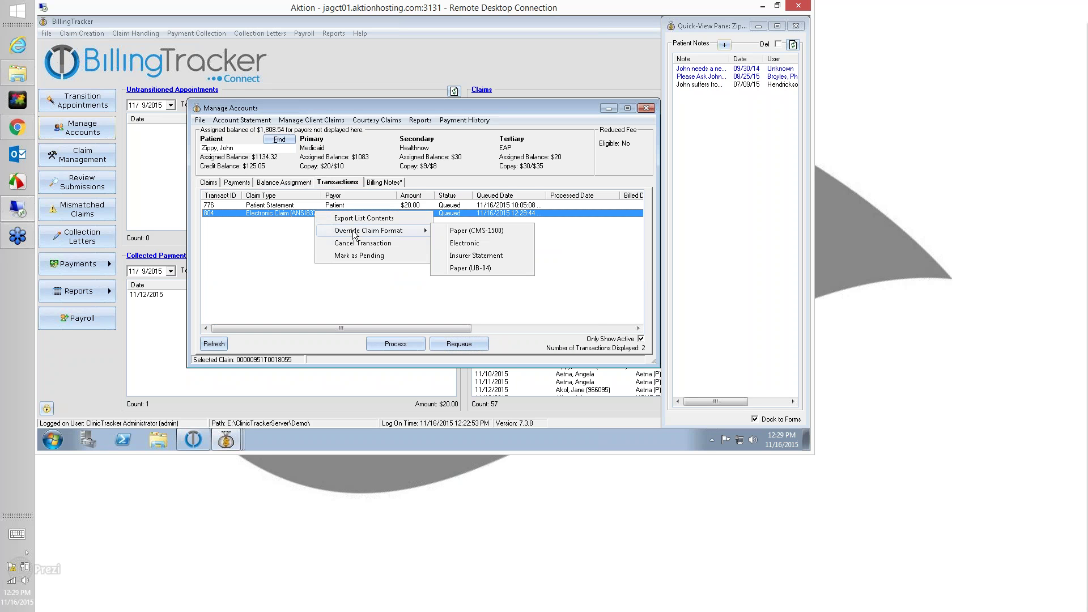
pyautogui.click(477, 255)
pyautogui.click(430, 261)
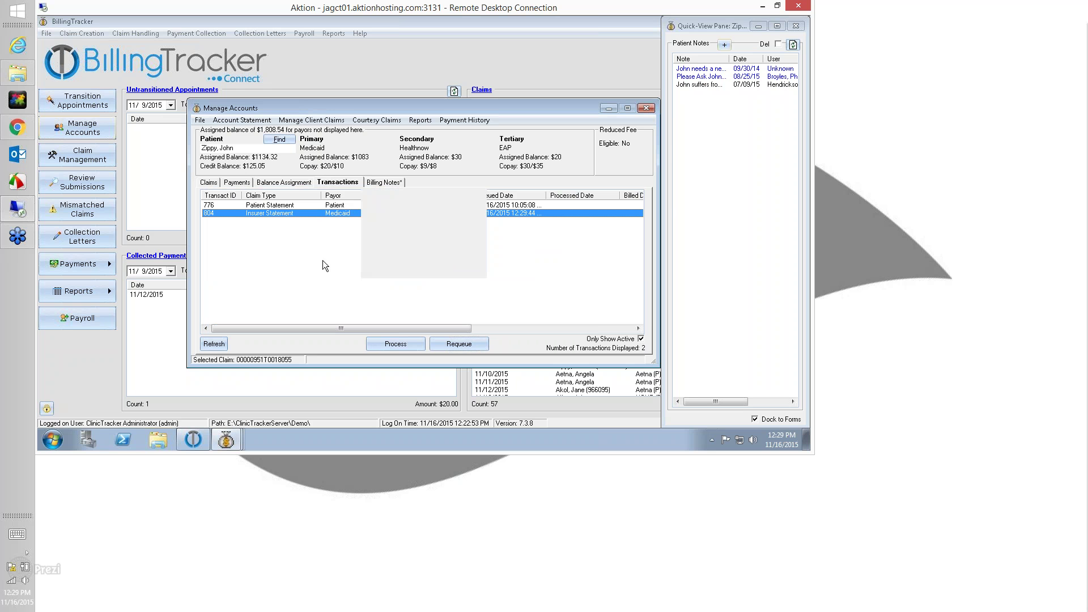
# Process the queued Insurer Statement transaction 804
pyautogui.click(313, 212)
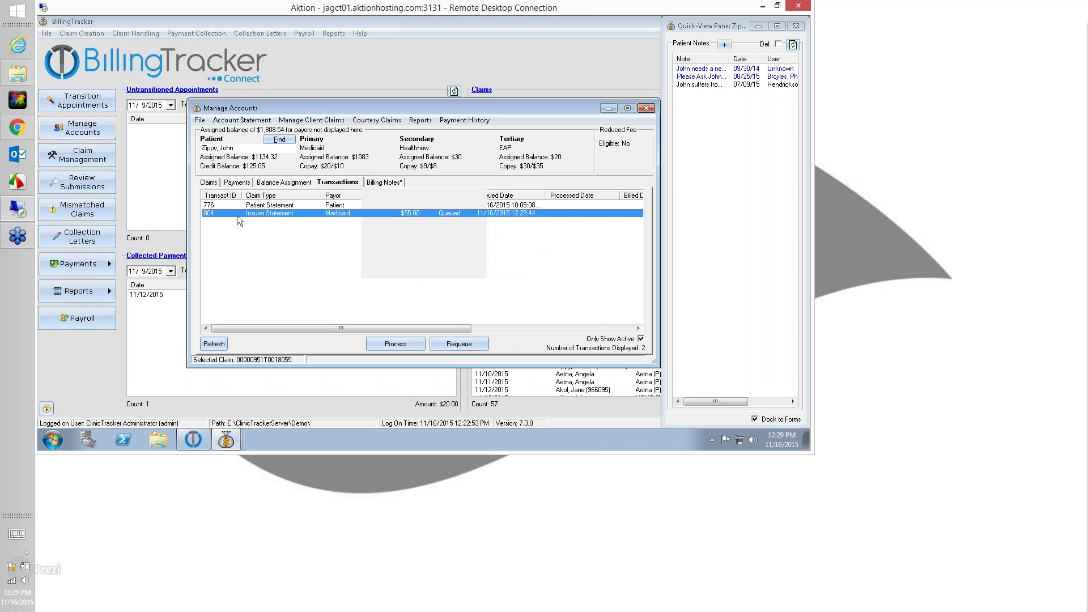
pyautogui.click(268, 229)
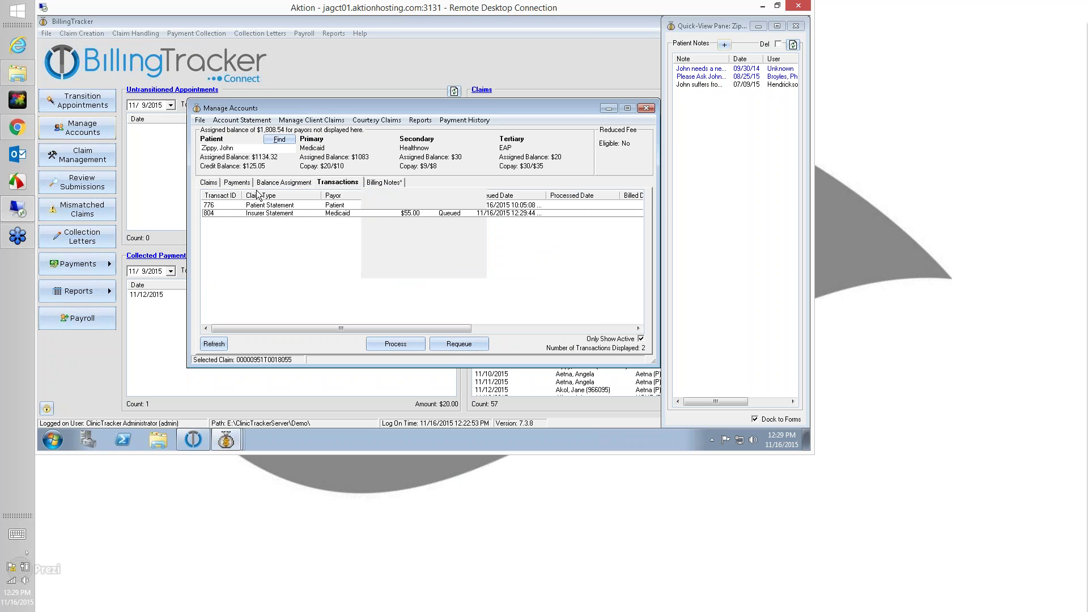
pyautogui.click(280, 214)
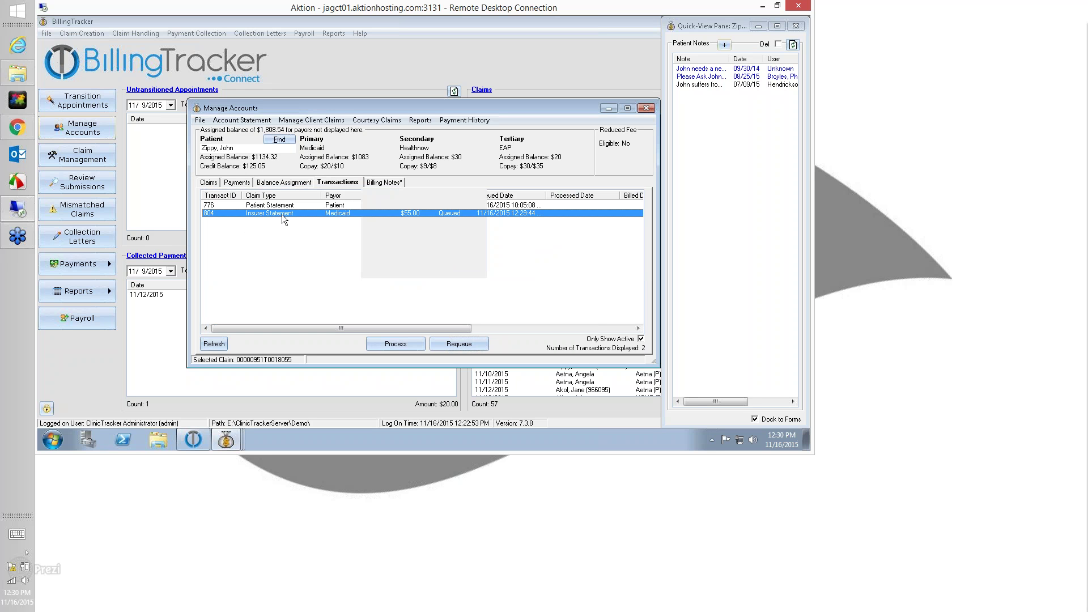
pyautogui.click(395, 345)
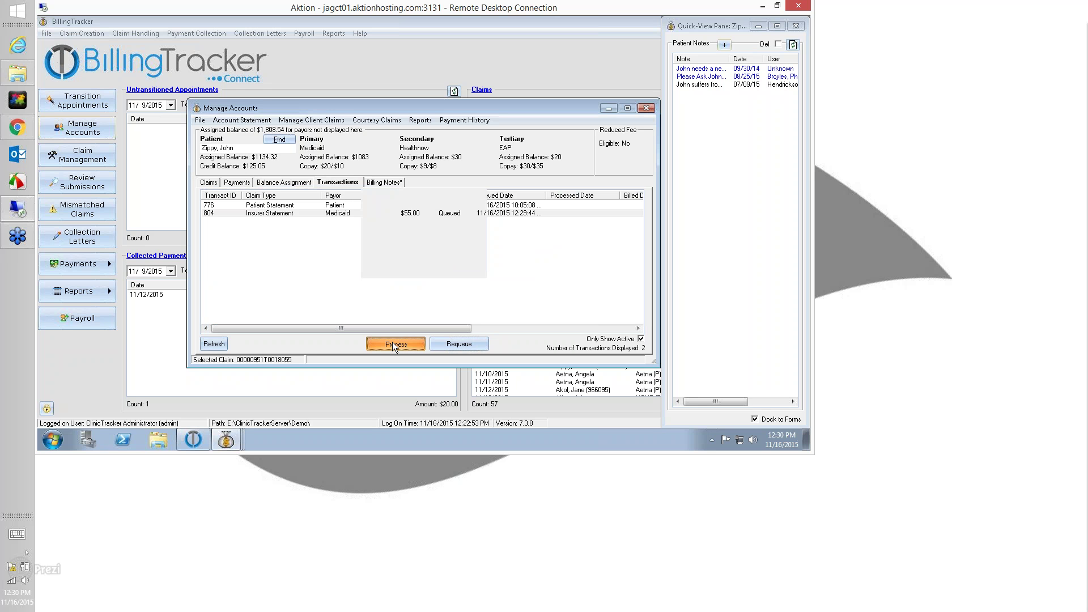